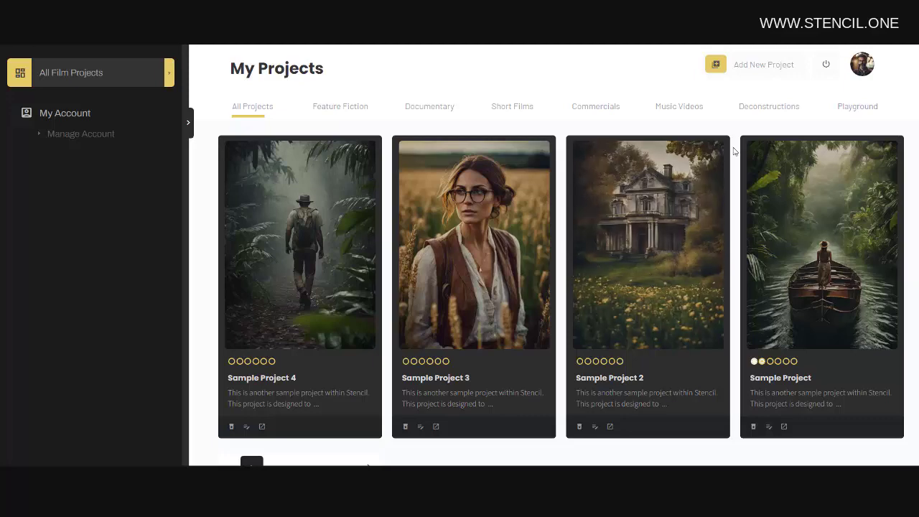
Open the new project form, look at its category list, and cancel it without saving
click(753, 68)
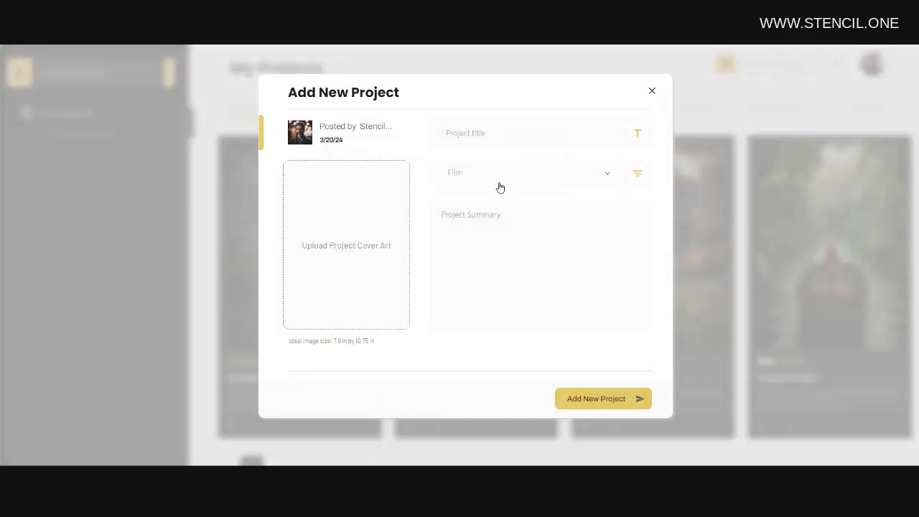
click(499, 180)
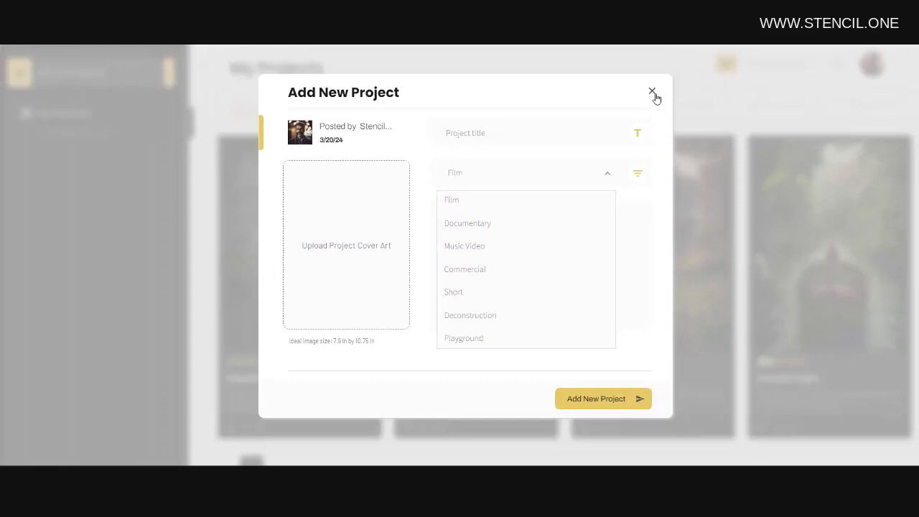
click(653, 92)
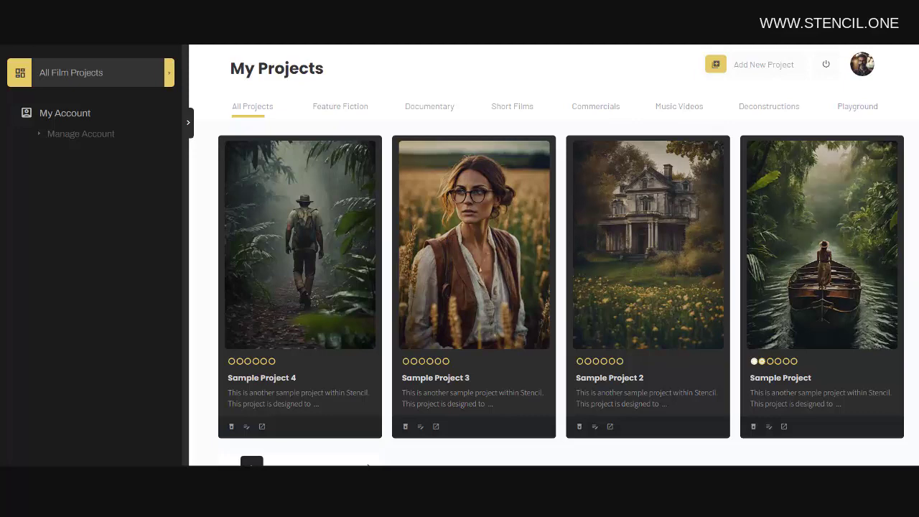
Open the Sample Project dashboard and view the production update's full details, then close them
click(821, 245)
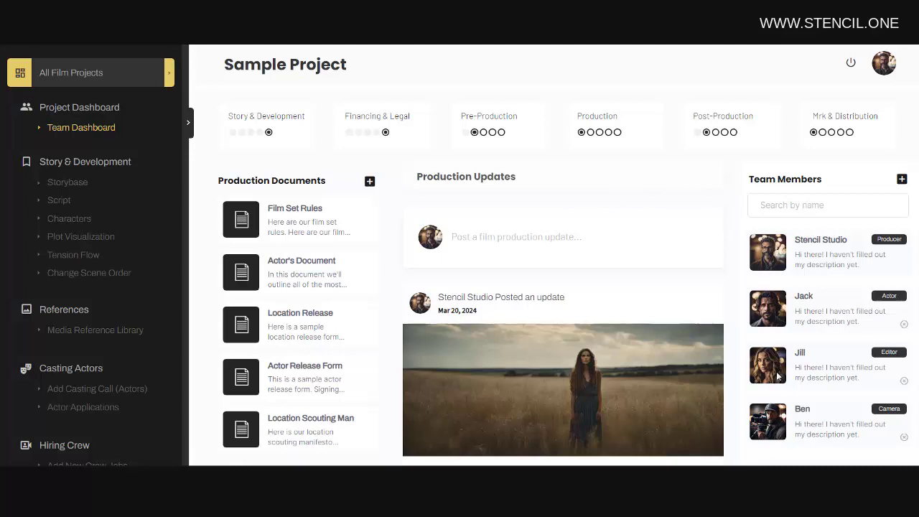
click(565, 378)
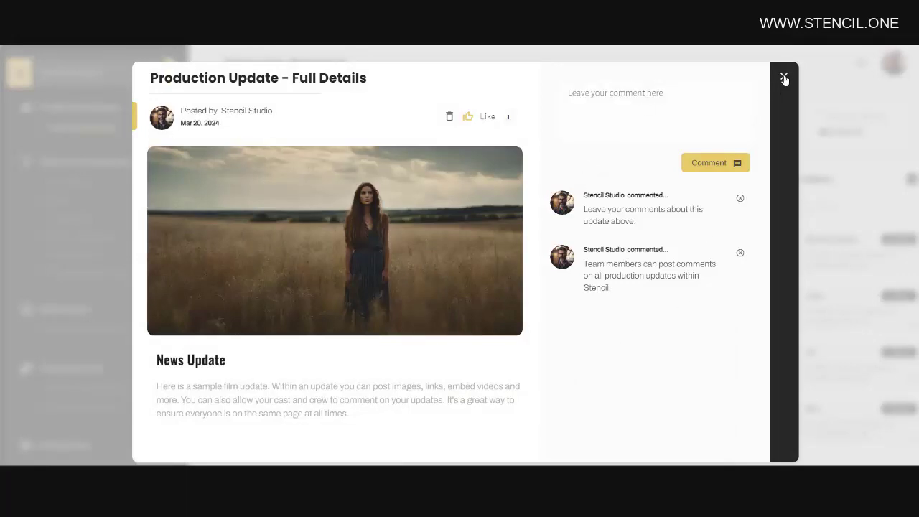
click(785, 79)
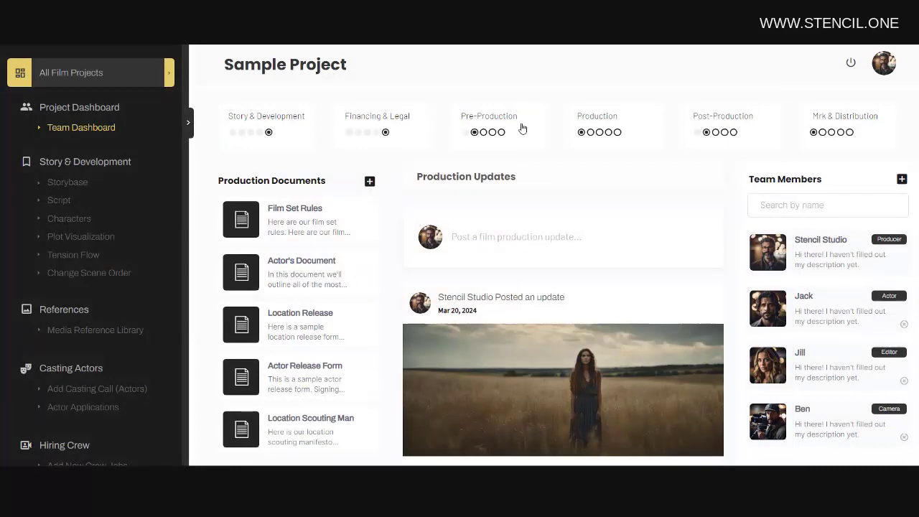
click(522, 128)
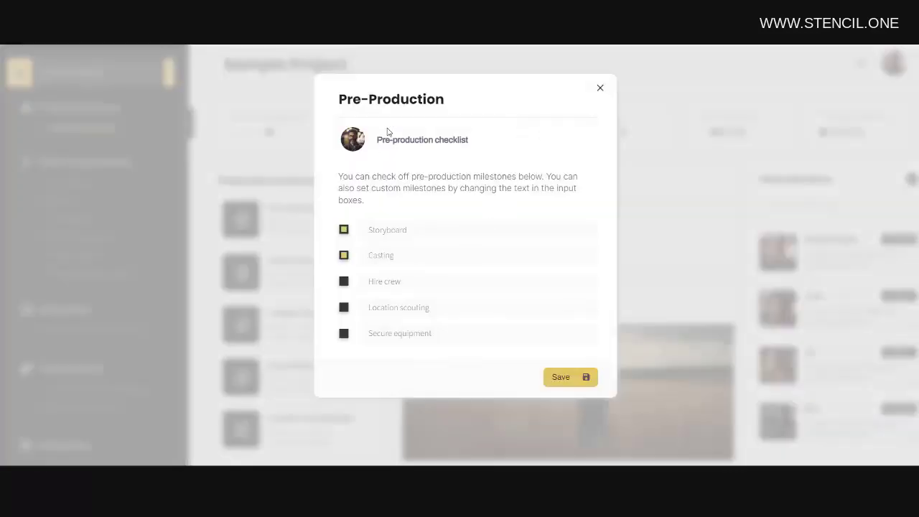
click(602, 90)
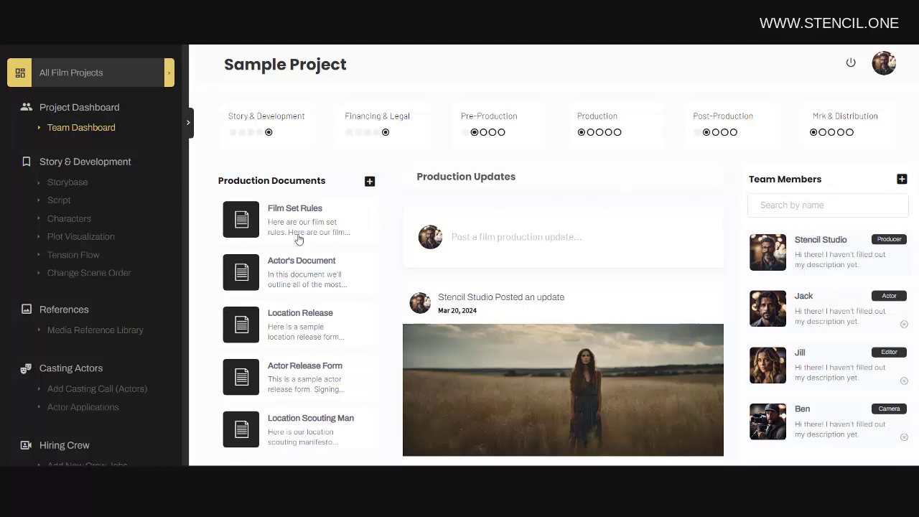
Open the Script page for Scene 1 - No Escape, previewing and cancelling the Add Scene form
click(59, 199)
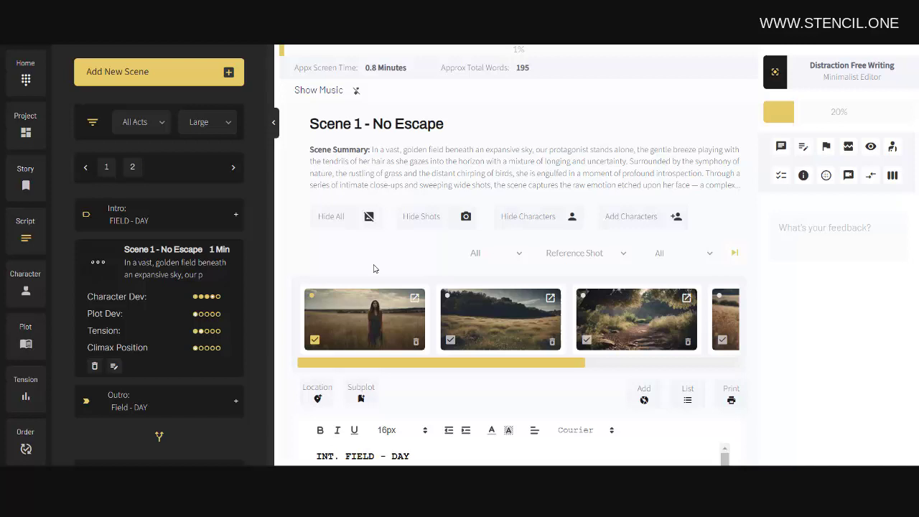
click(148, 80)
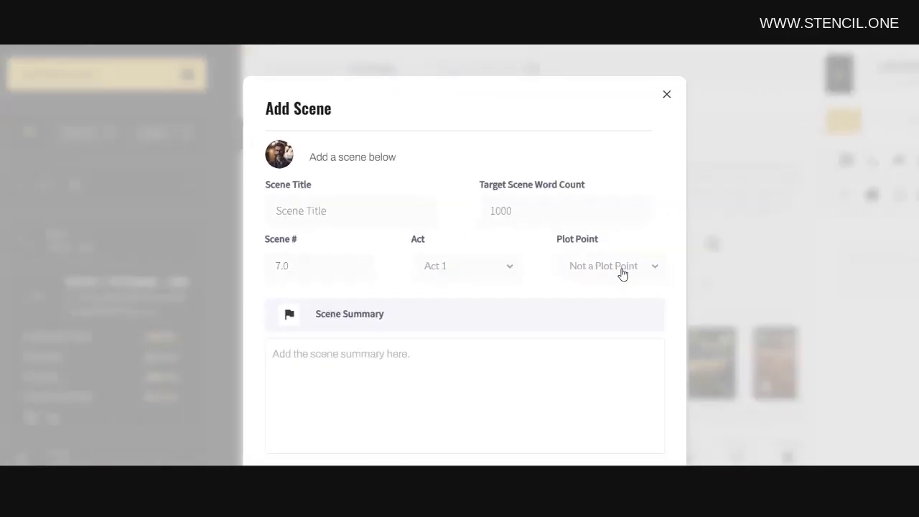
click(589, 238)
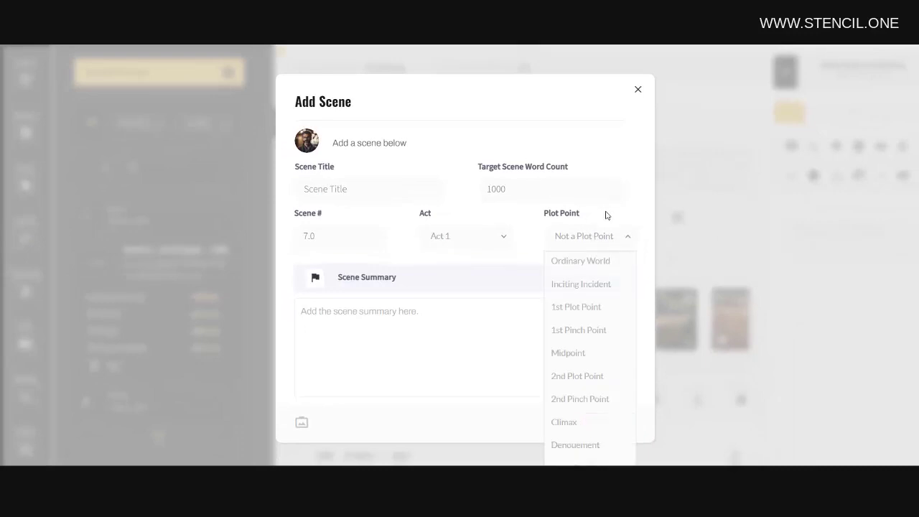
click(606, 215)
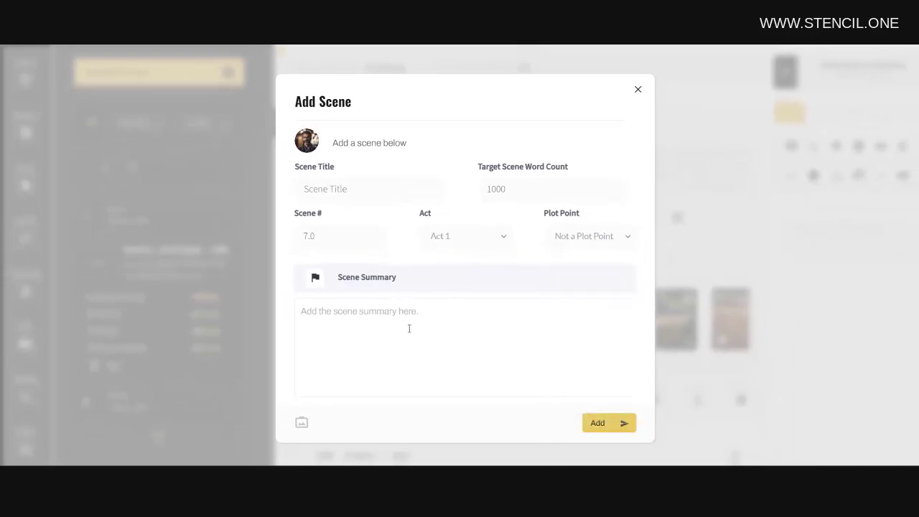
click(638, 90)
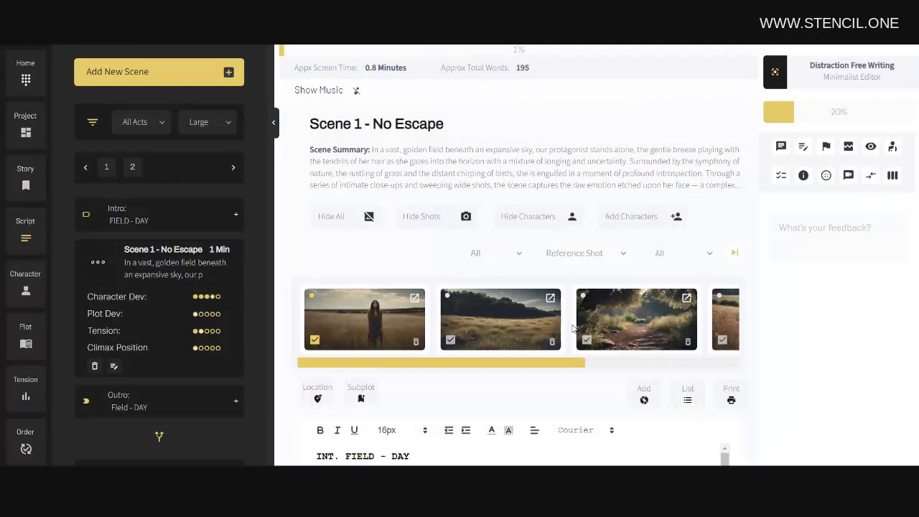
Scroll down to the Scene 1 screenplay beginning INT. FIELD - DAY with SOPHIA and JAMES
scroll(573, 324, down, 3)
scroll(573, 324, down, 1)
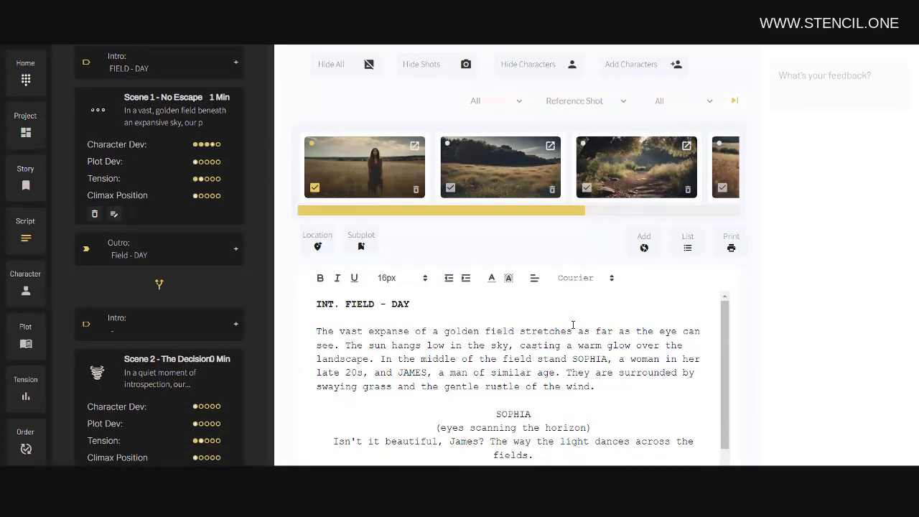
scroll(573, 325, down, 1)
scroll(573, 326, up, 1)
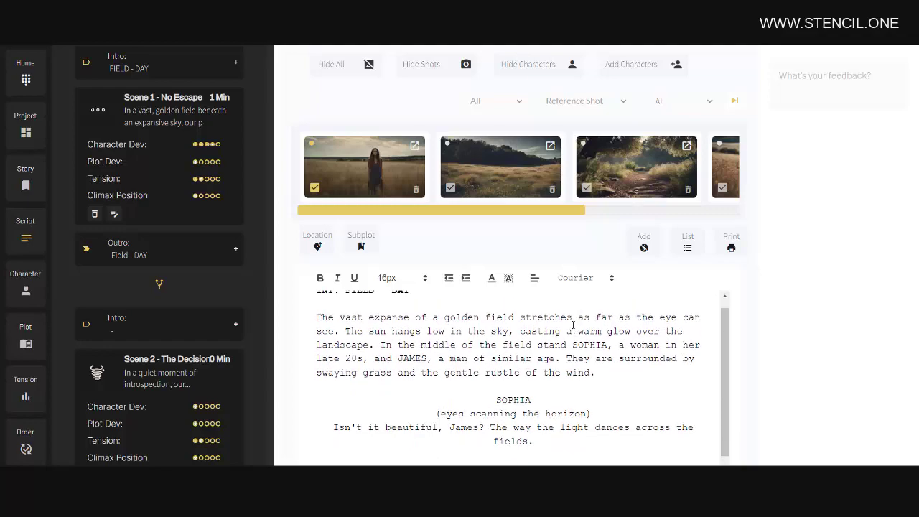
scroll(779, 359, down, 1)
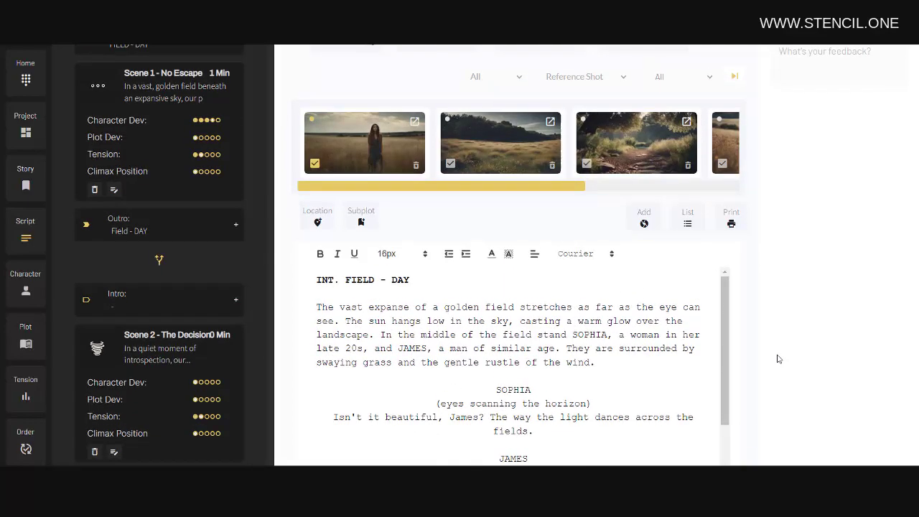
scroll(779, 359, down, 1)
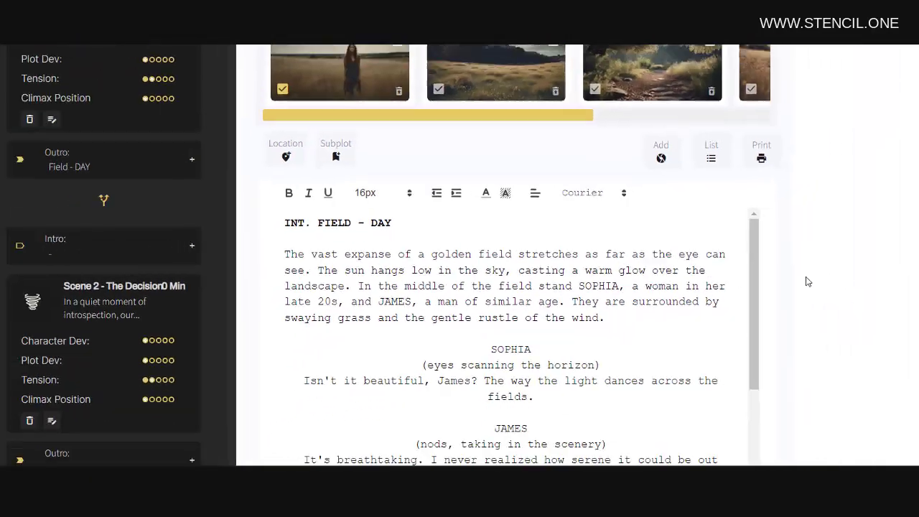
scroll(771, 274, up, 1)
scroll(771, 274, up, 3)
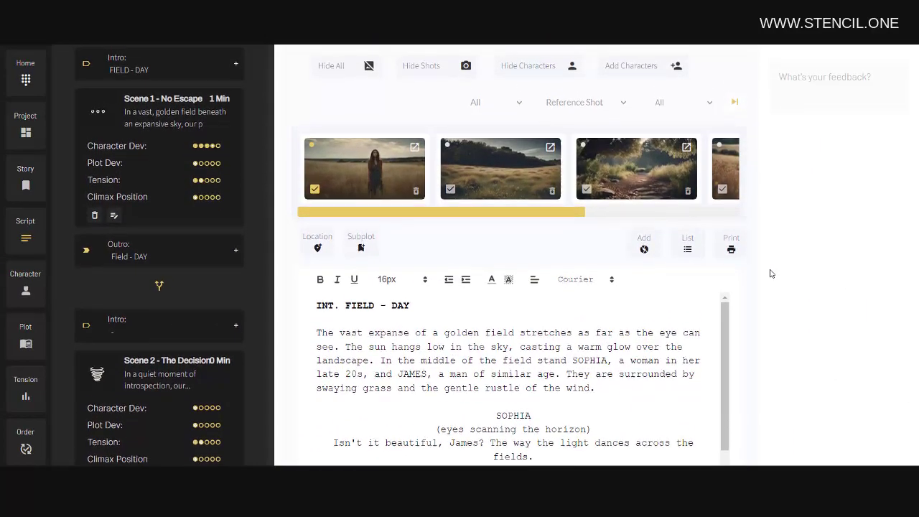
scroll(769, 273, down, 1)
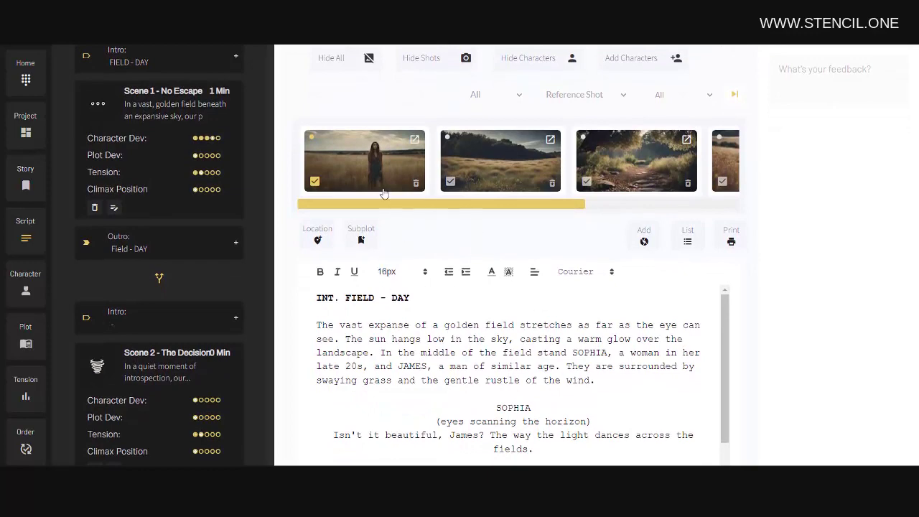
click(365, 167)
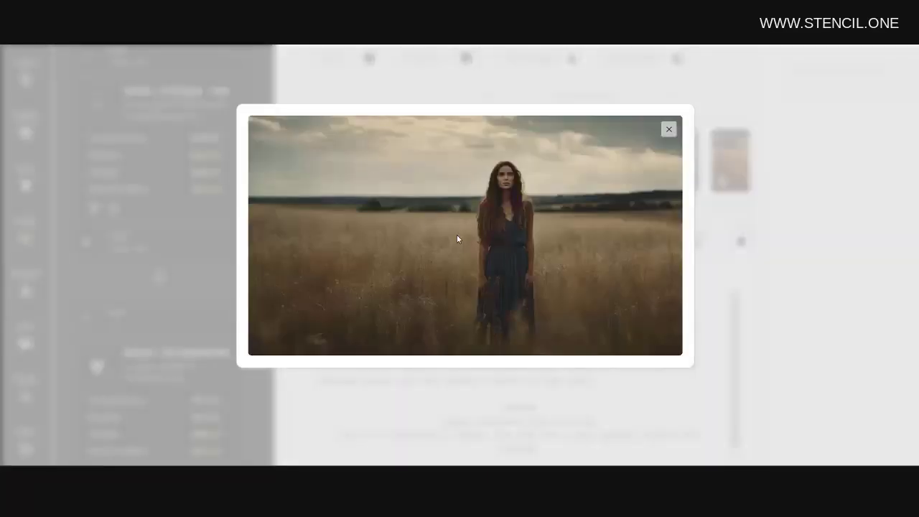
click(669, 130)
drag(471, 207, 530, 209)
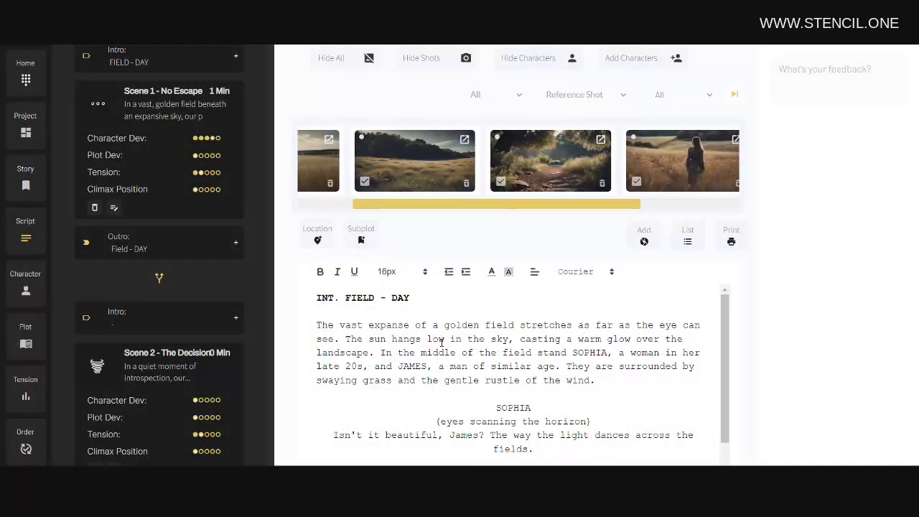
drag(505, 208, 413, 212)
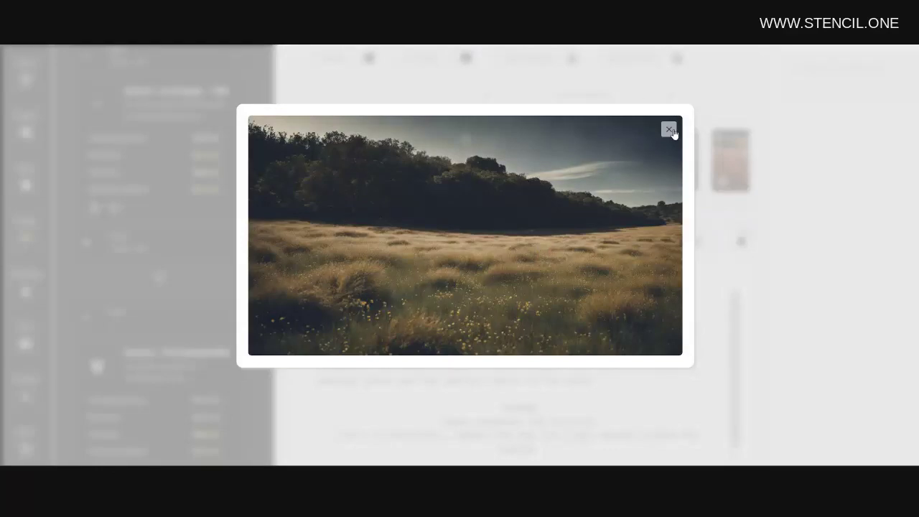
click(668, 129)
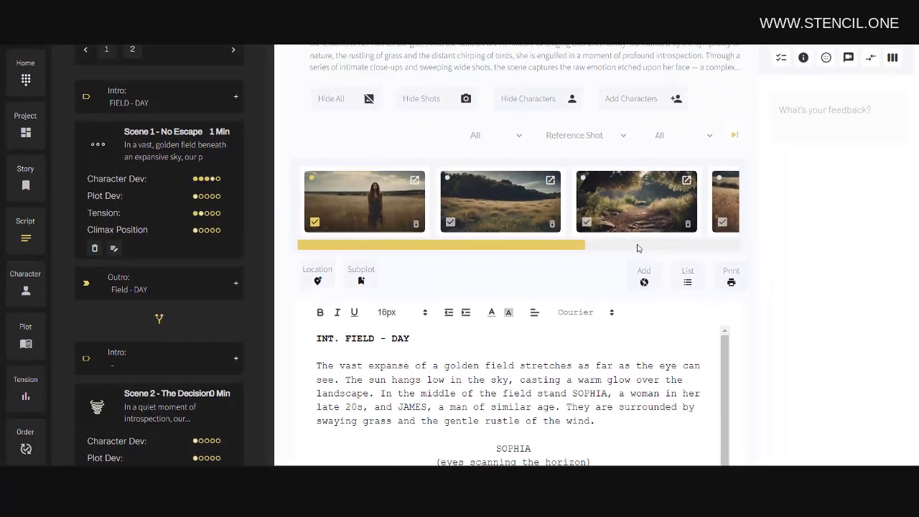
Name a new Scene 1 shot and generate a Cinematic AI storyboard of a sci-fi winter planet at sunset
click(644, 280)
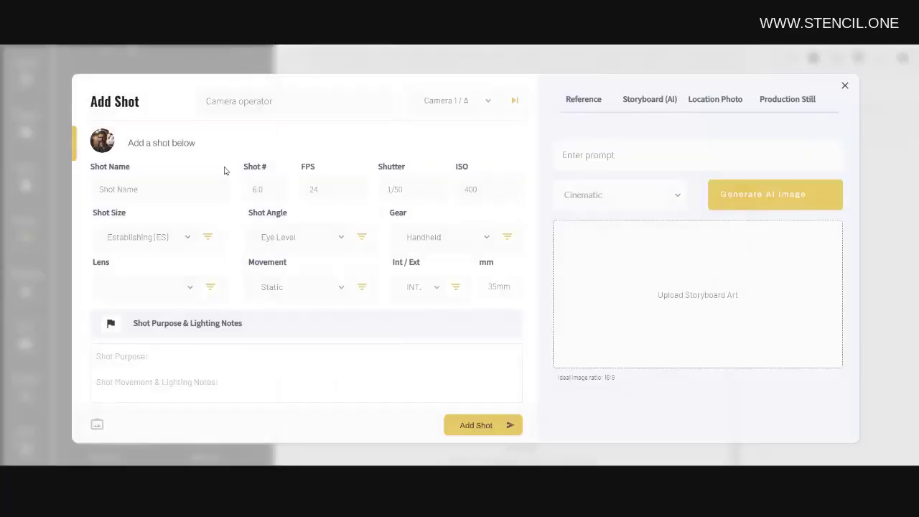
click(128, 189)
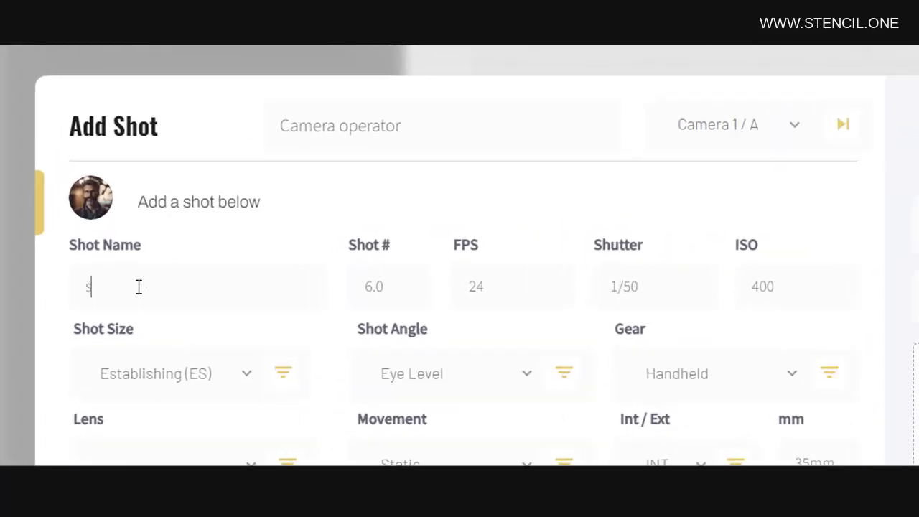
text(shot name)
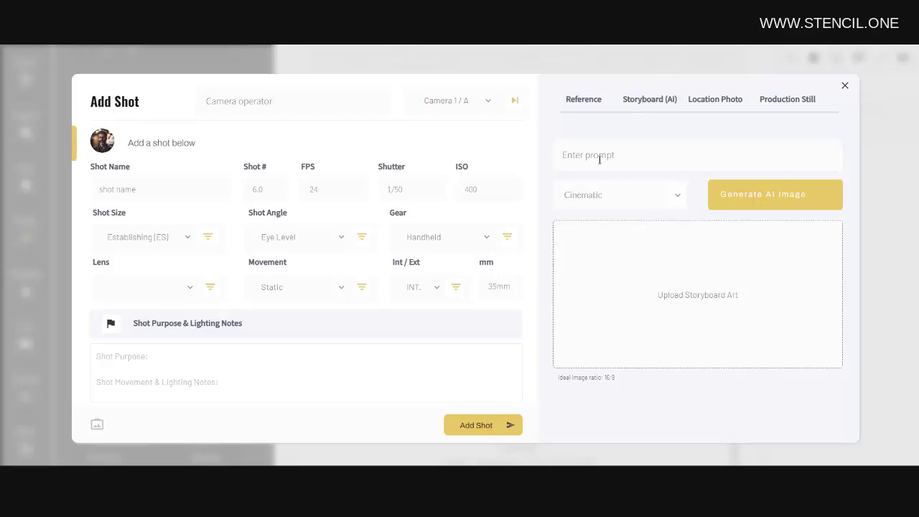
text(sci-fi winter planet during sunset, cinematic, beautiful)
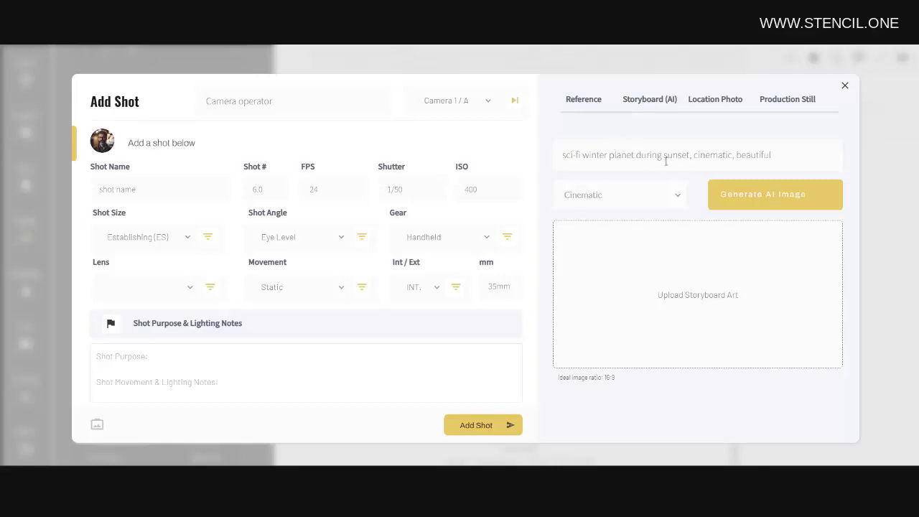
click(671, 196)
click(606, 356)
click(750, 202)
Save the new shot and switch the scene page's image filter to Storyboard
click(480, 427)
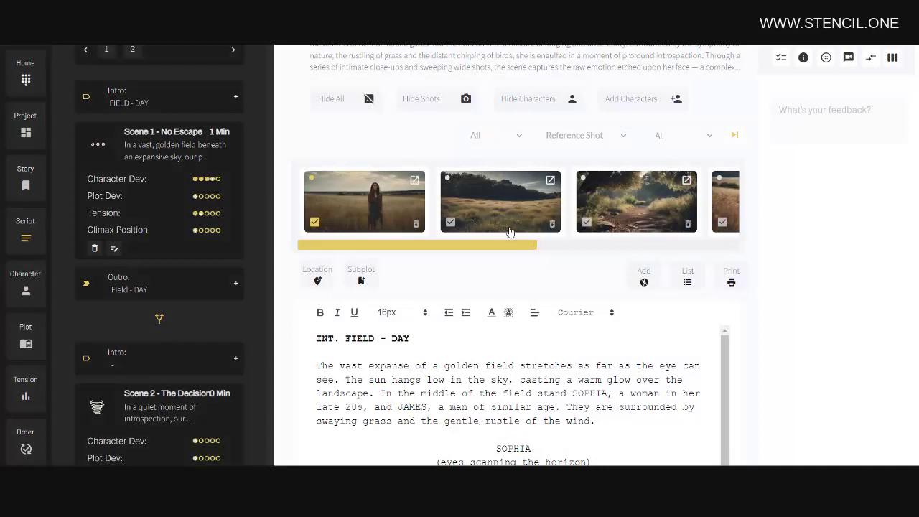
drag(505, 245, 621, 242)
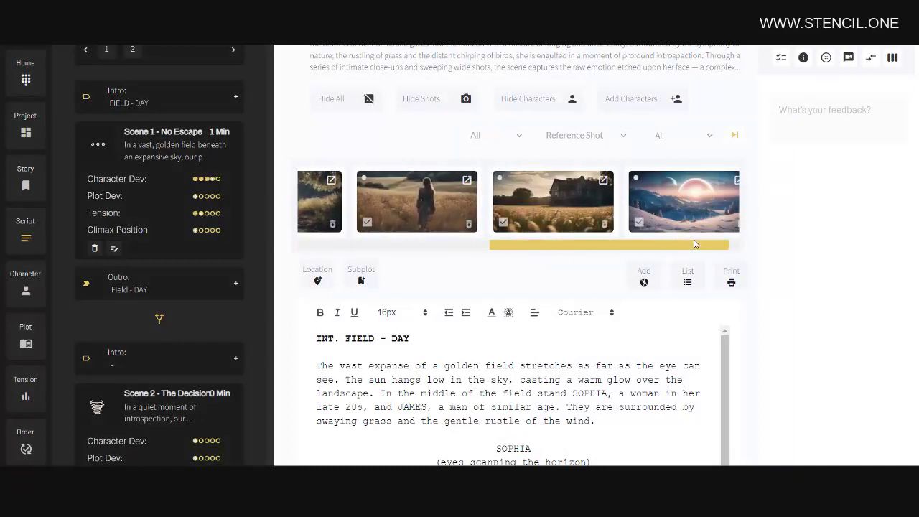
drag(694, 244, 742, 244)
click(588, 136)
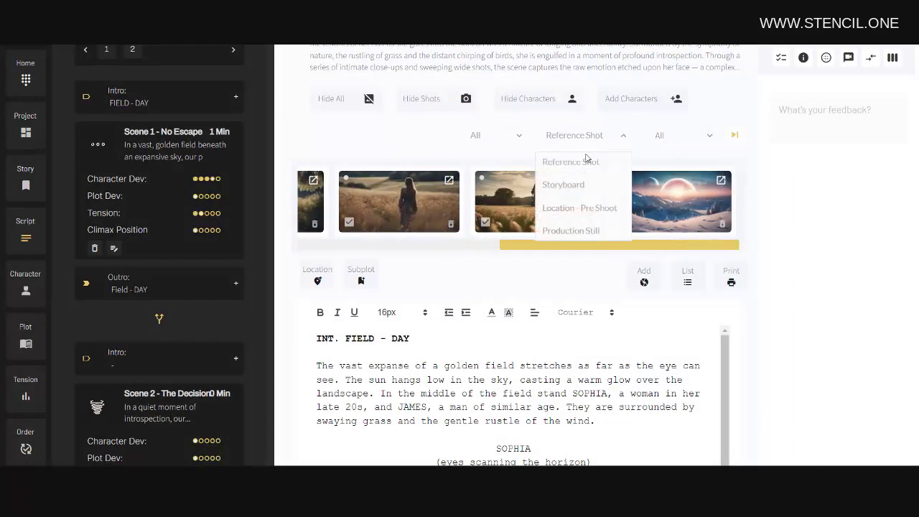
click(573, 185)
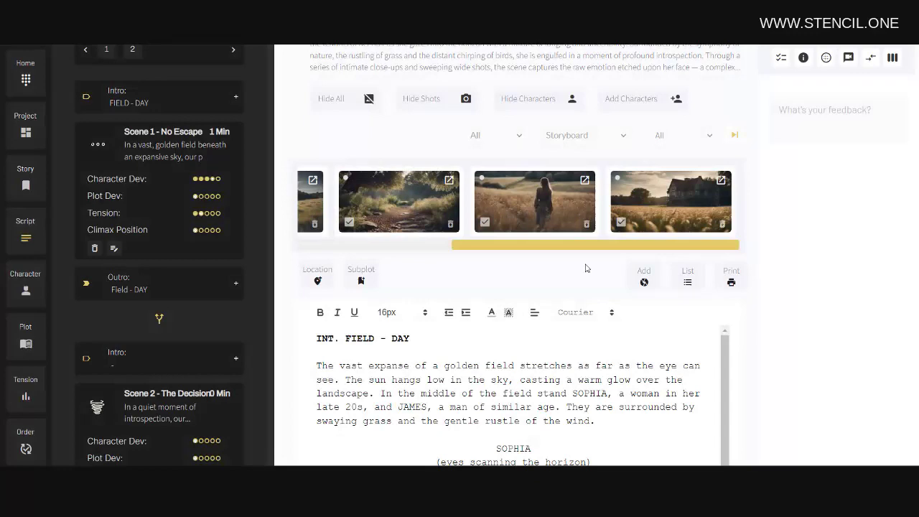
drag(614, 248, 349, 239)
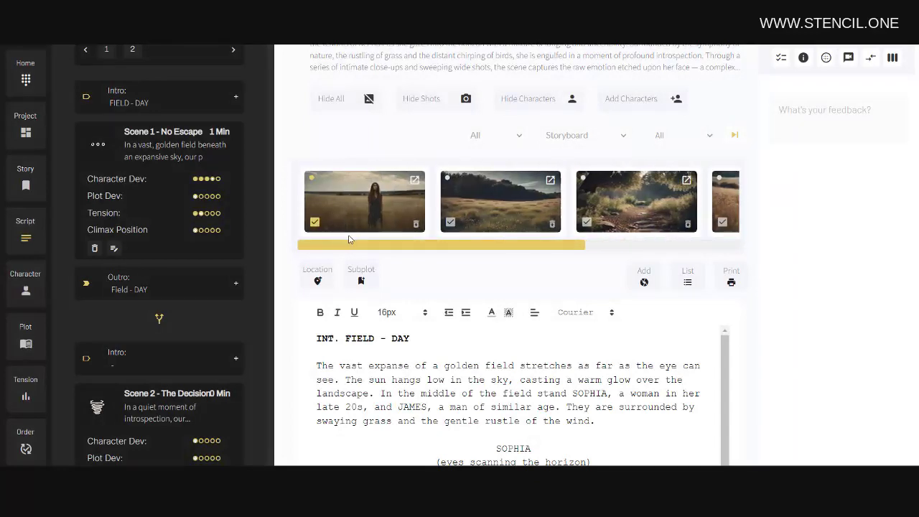
scroll(177, 229, down, 3)
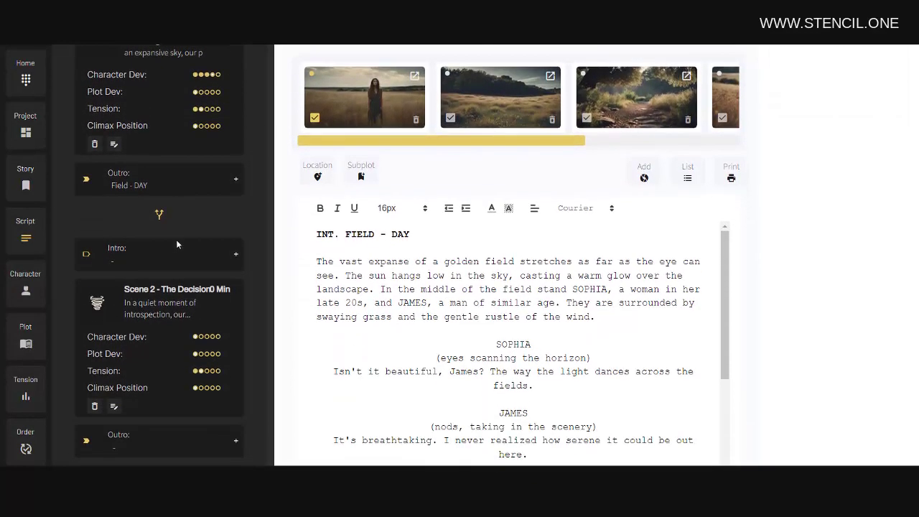
scroll(194, 254, up, 6)
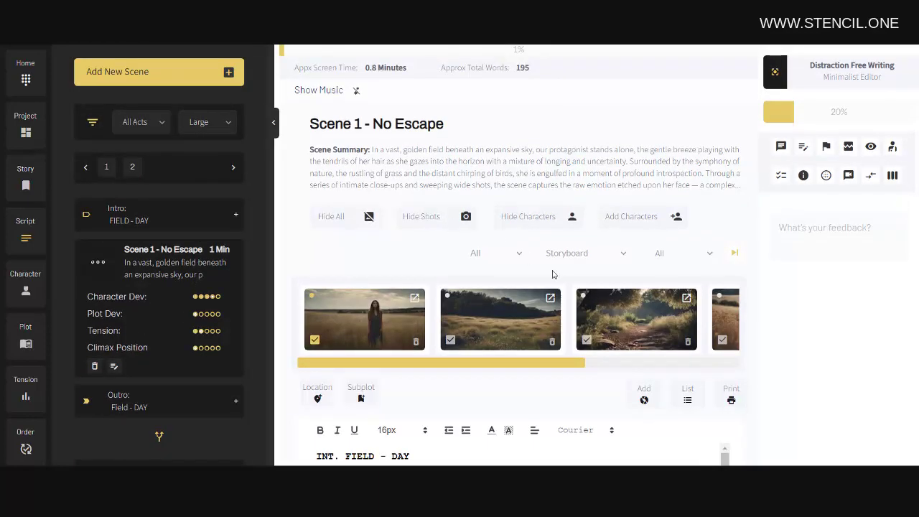
In Scene Shooting Details, show storyboard images and move the empty-field shot to the top
click(689, 400)
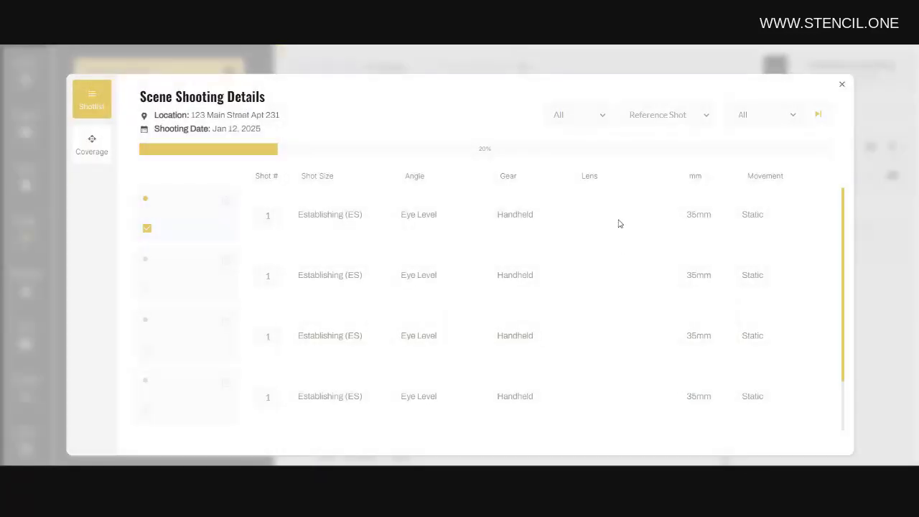
click(644, 120)
click(647, 164)
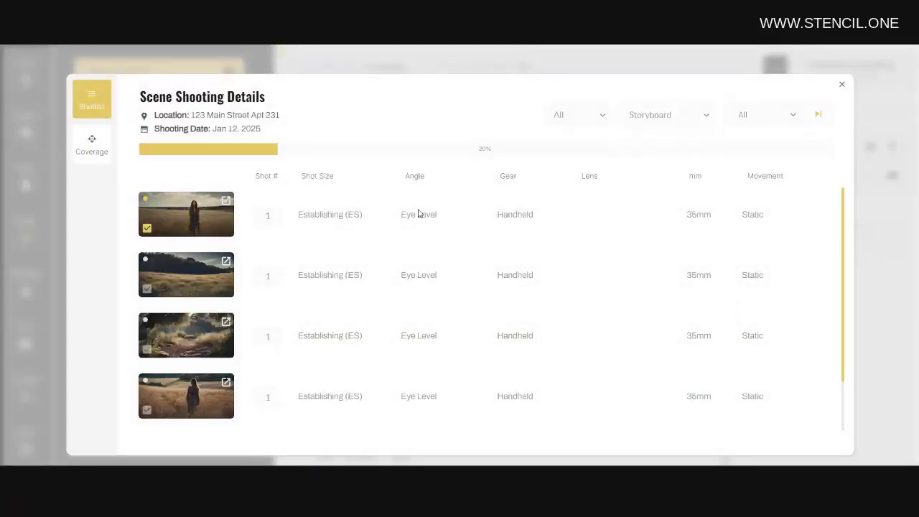
drag(186, 278, 184, 222)
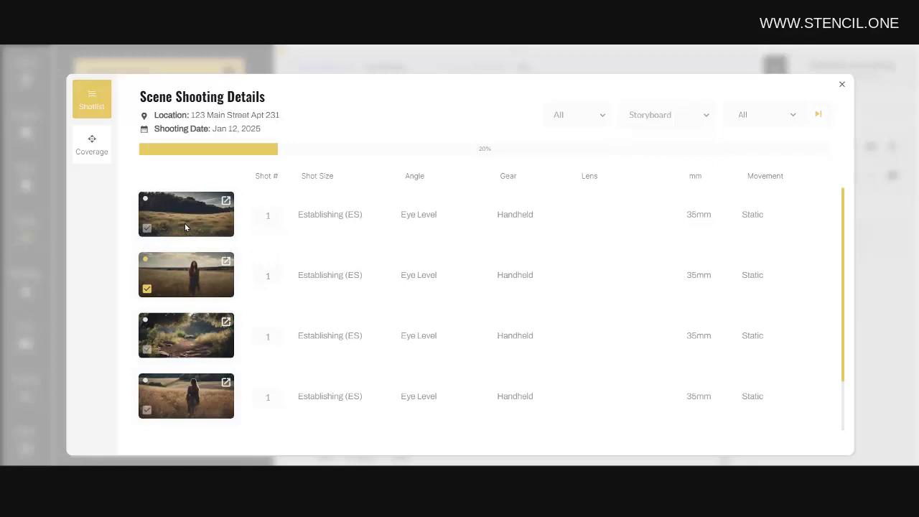
Back on the Scene 1 page, flag the empty-field storyboard shot and tick it as done
click(844, 86)
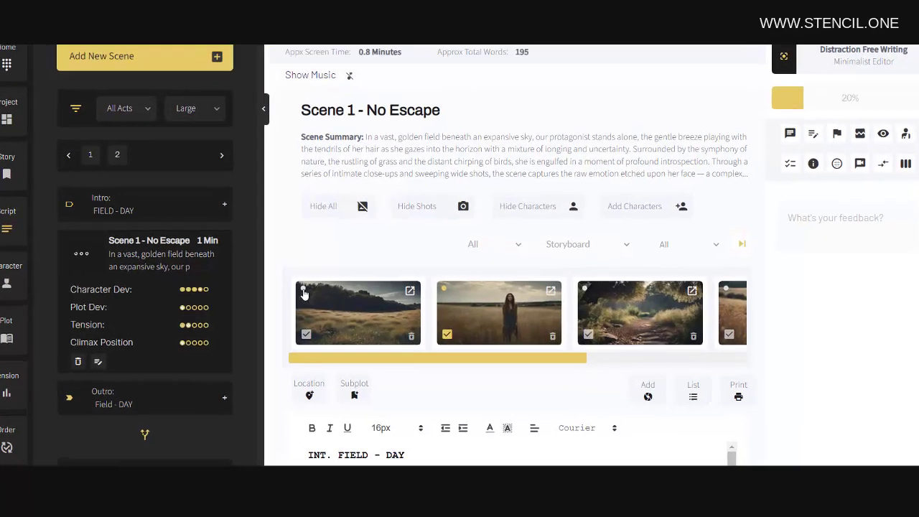
click(303, 290)
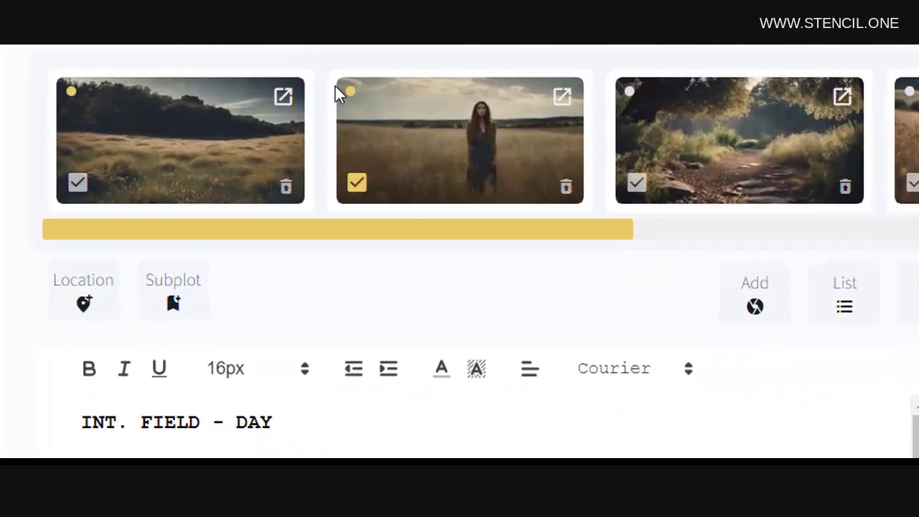
click(77, 184)
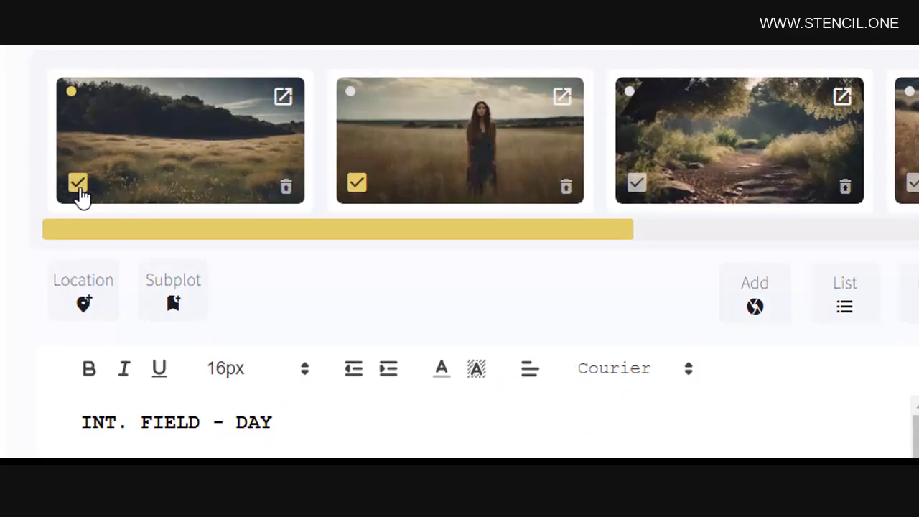
scroll(81, 194, up, 3)
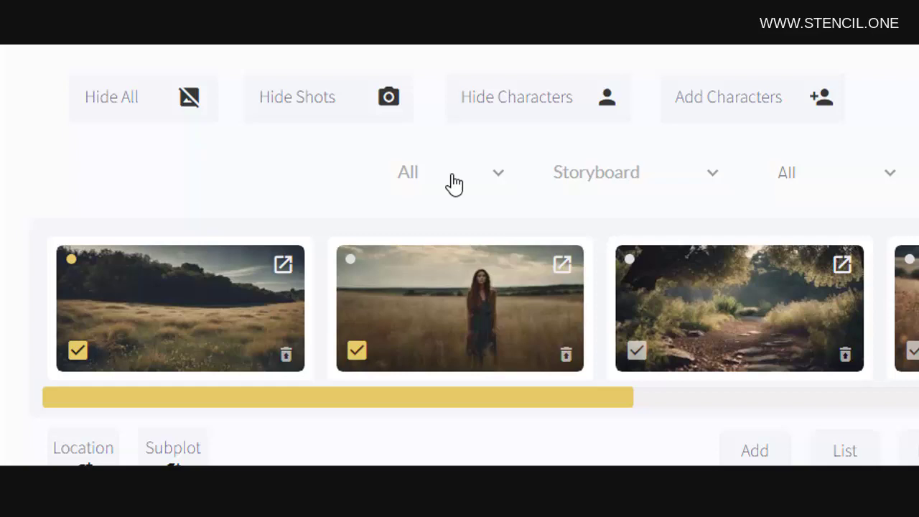
Keep the completion filter set to All and review the image type options
click(452, 185)
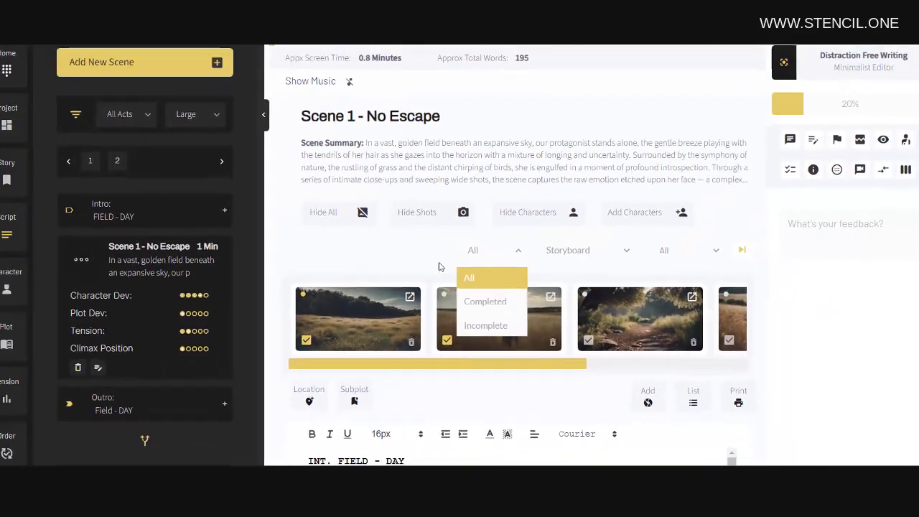
click(316, 201)
click(584, 255)
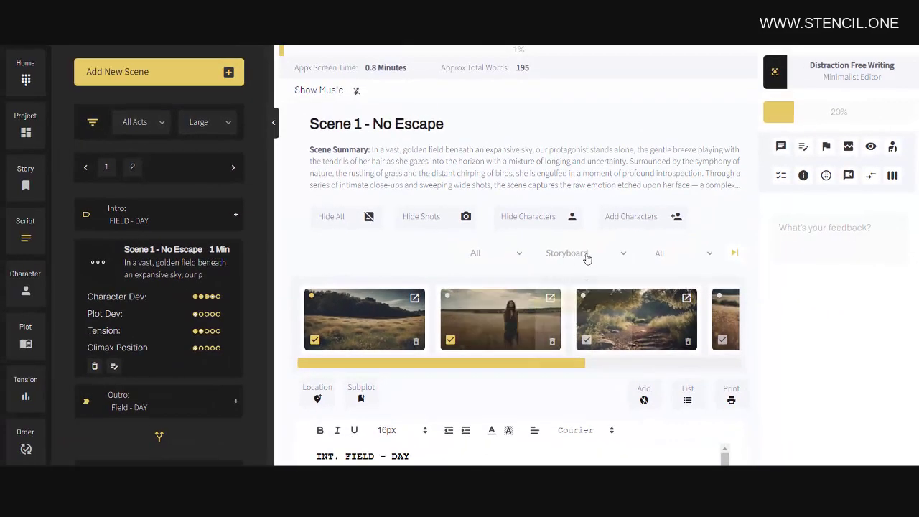
Keep storyboard images, browse the Goal, Obstacles, Point of View and Character Development notes, then show Checklist Items
click(638, 248)
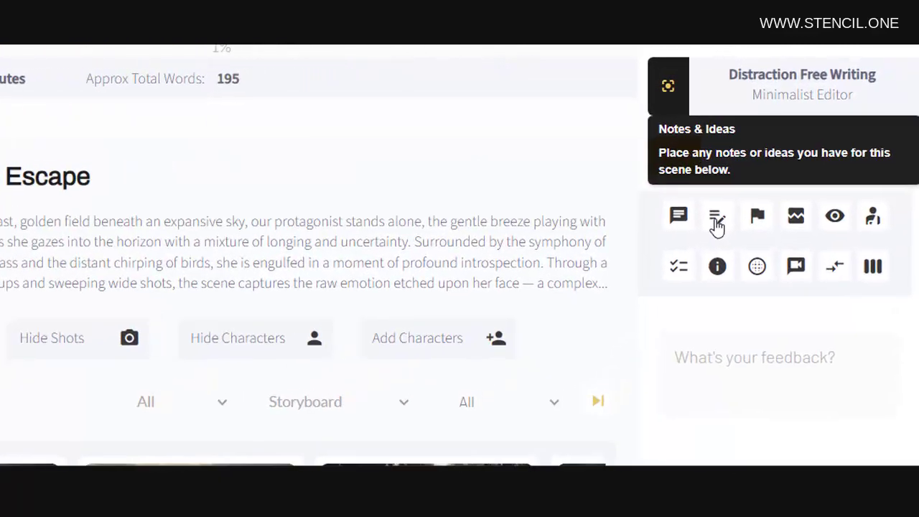
click(803, 147)
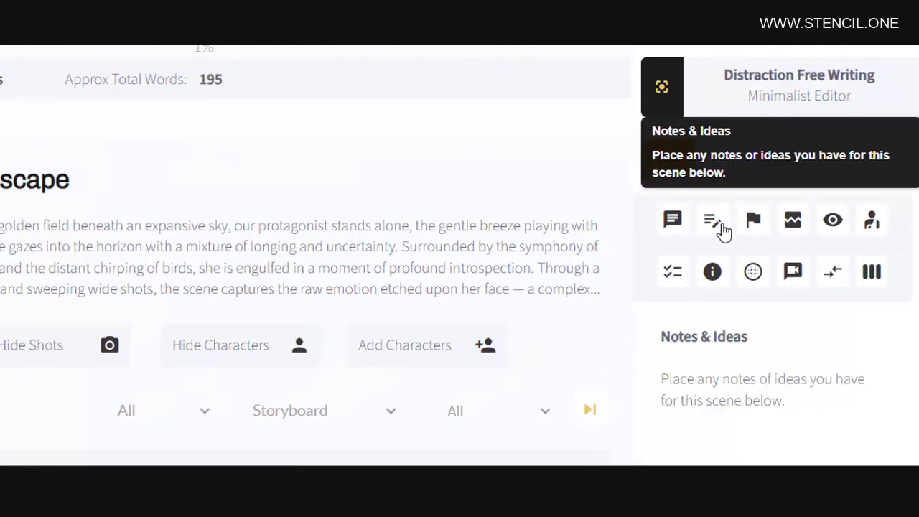
click(752, 228)
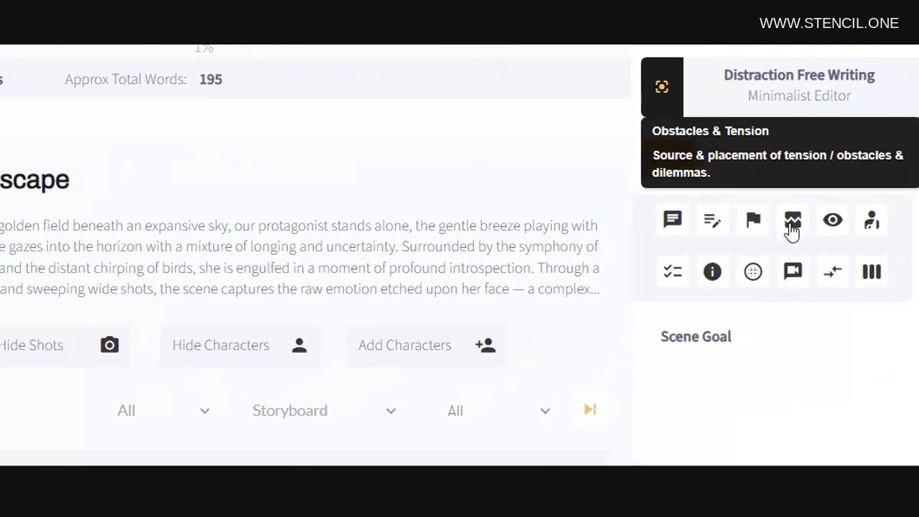
click(794, 227)
click(832, 228)
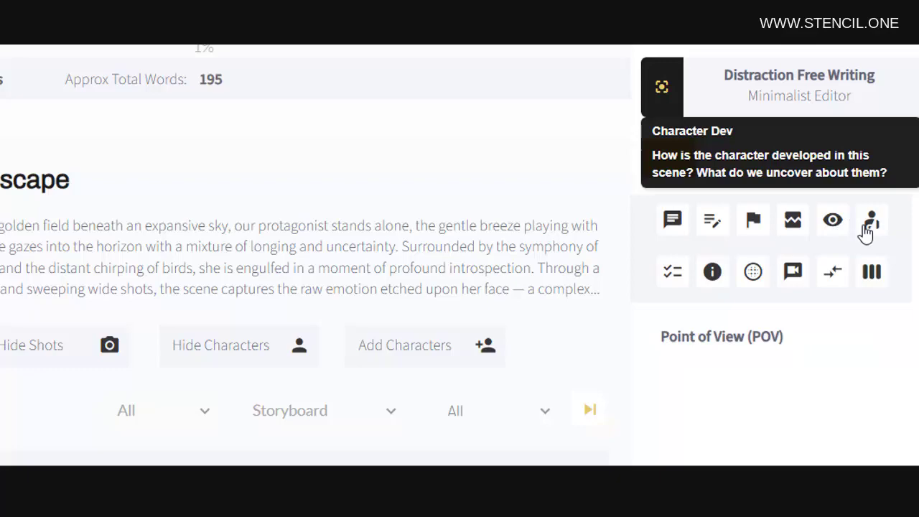
click(867, 232)
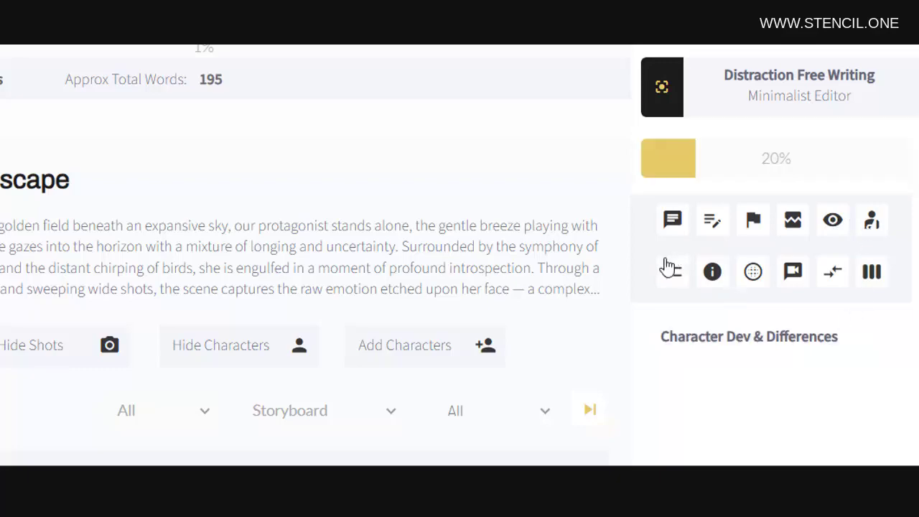
click(671, 270)
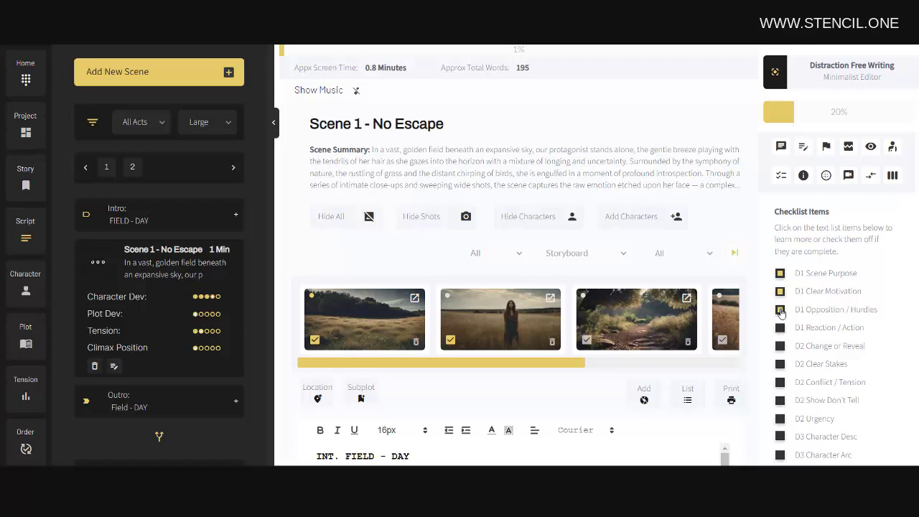
click(828, 384)
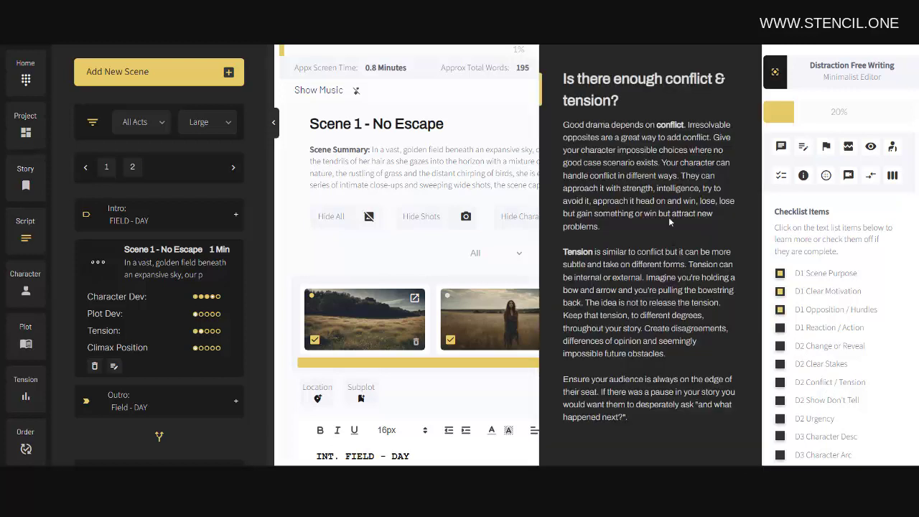
click(905, 362)
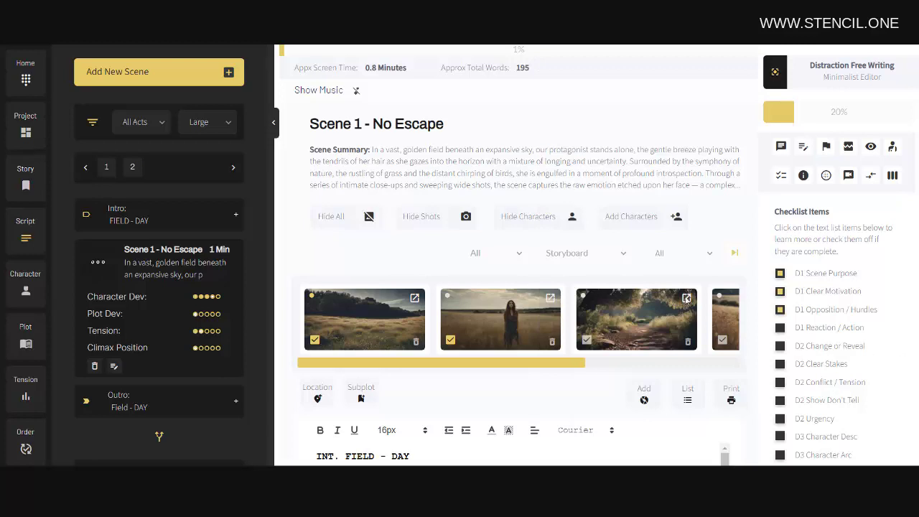
click(144, 123)
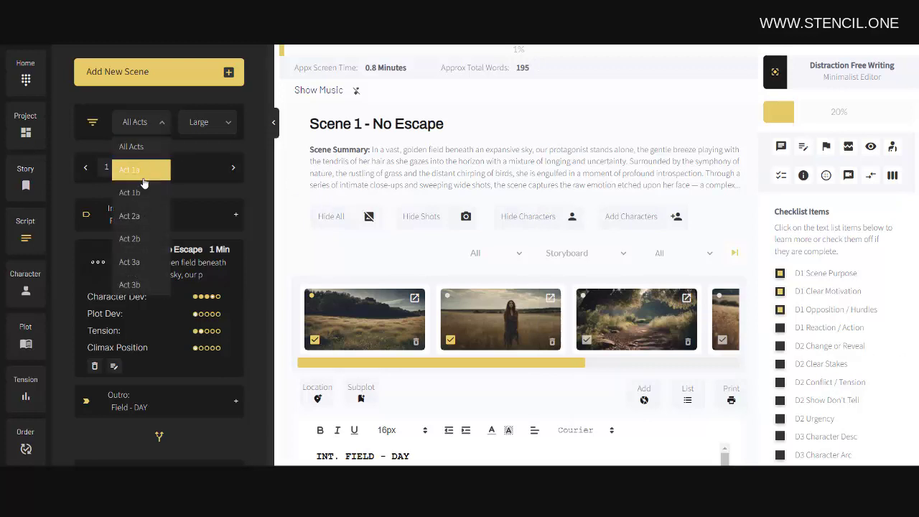
click(208, 124)
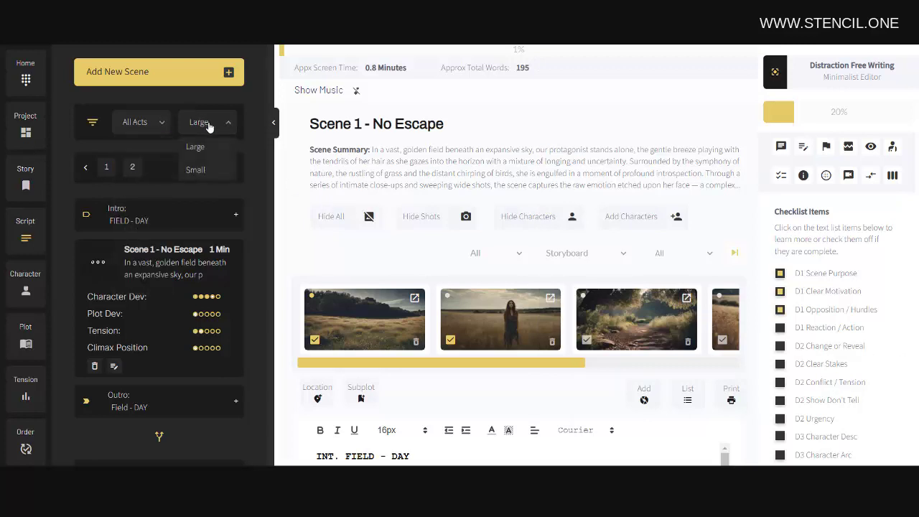
click(204, 172)
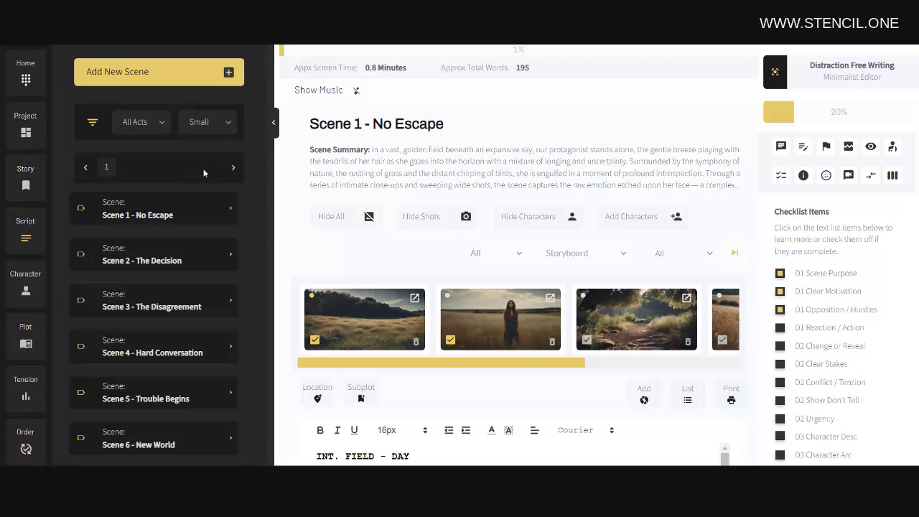
click(204, 123)
click(205, 146)
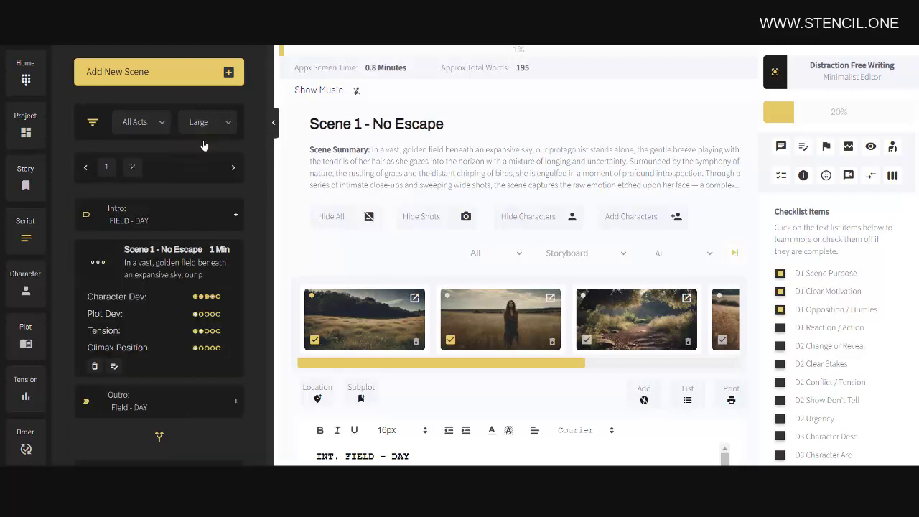
click(275, 127)
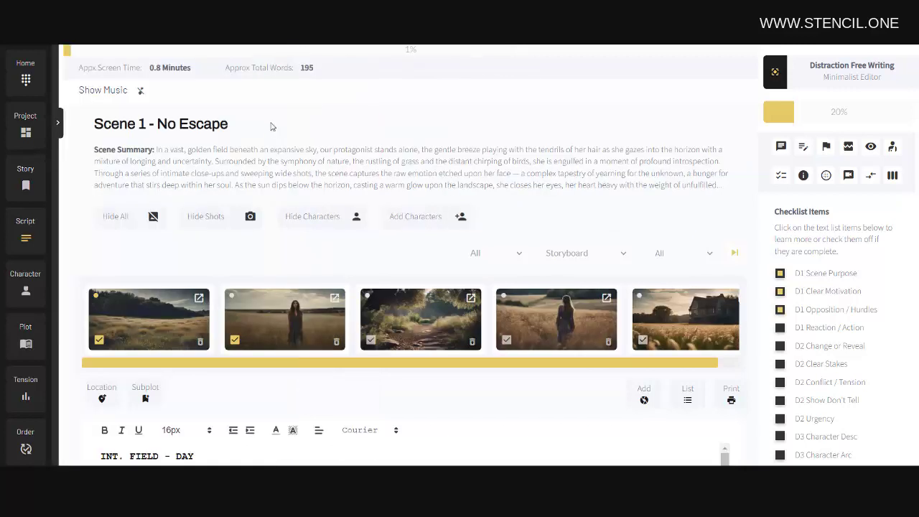
click(59, 127)
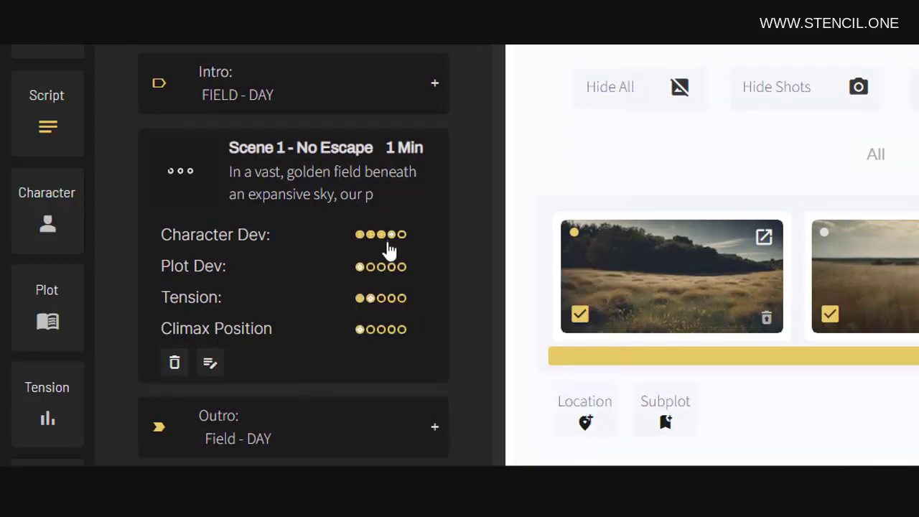
mouse_move(388, 280)
mouse_move(200, 239)
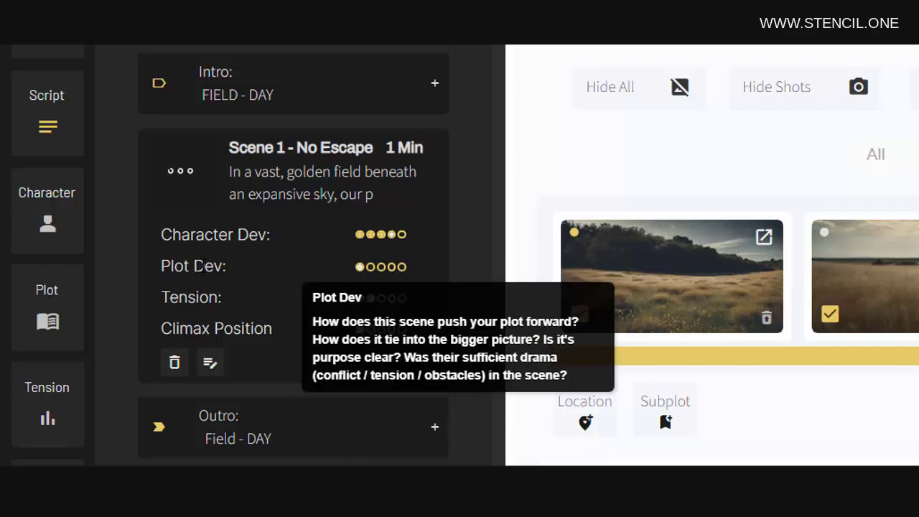
mouse_move(202, 304)
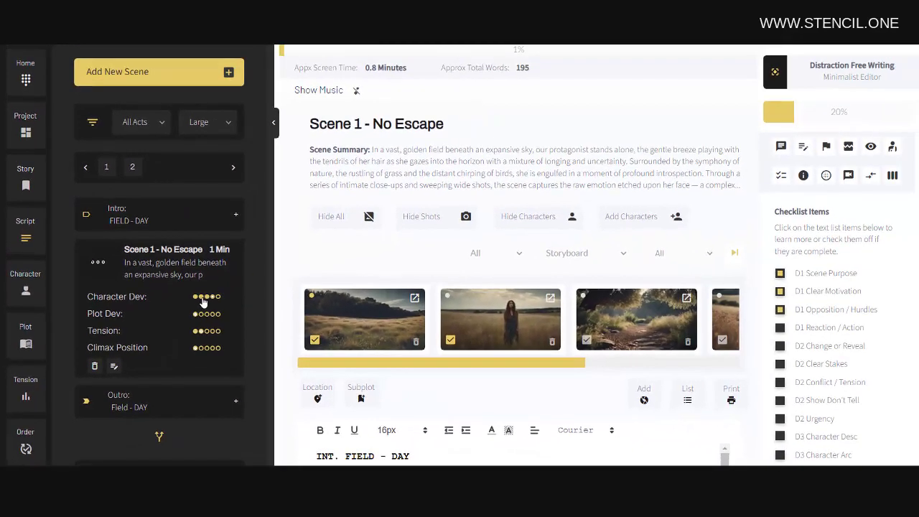
click(204, 301)
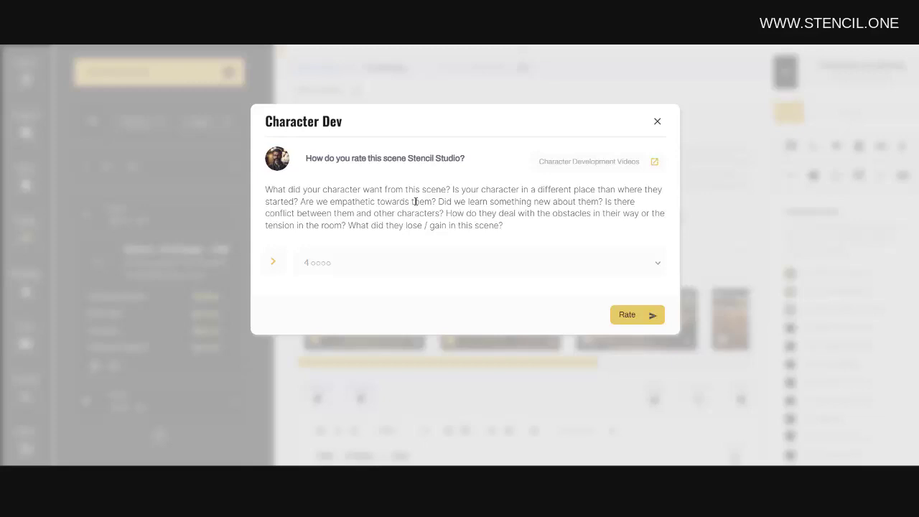
click(411, 267)
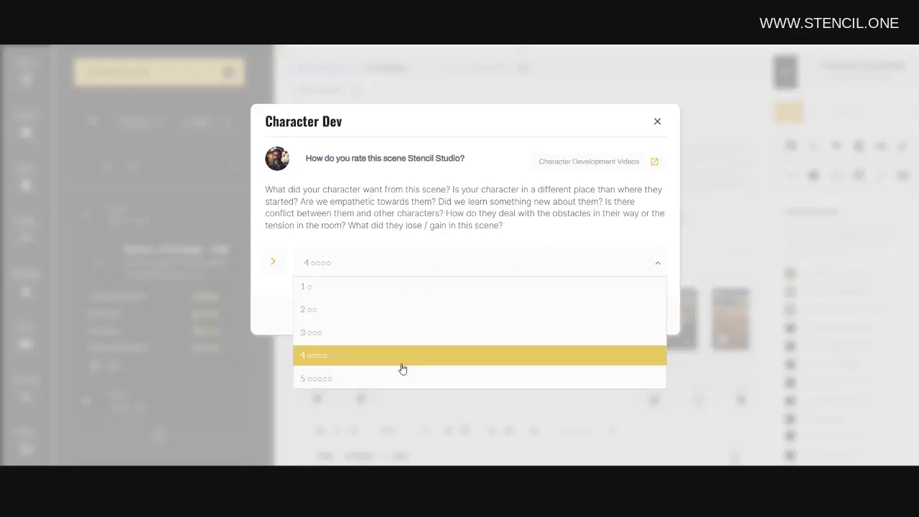
click(425, 266)
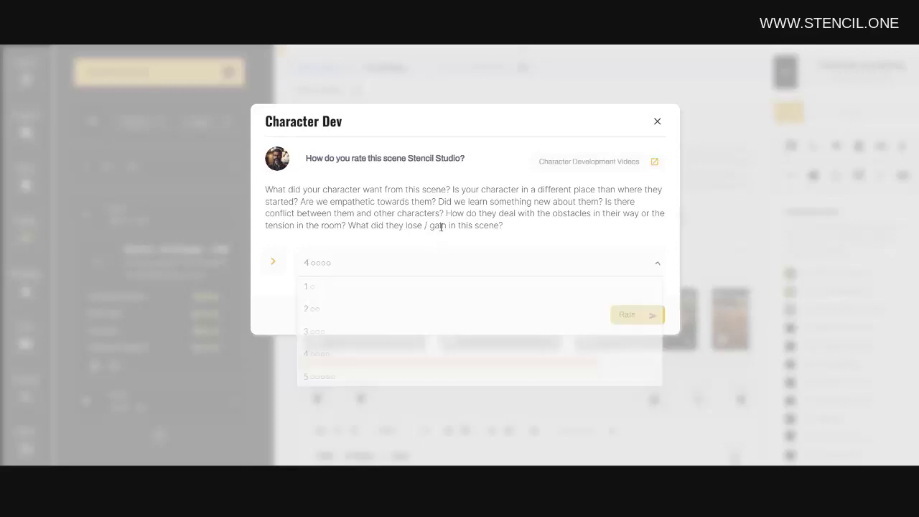
click(657, 124)
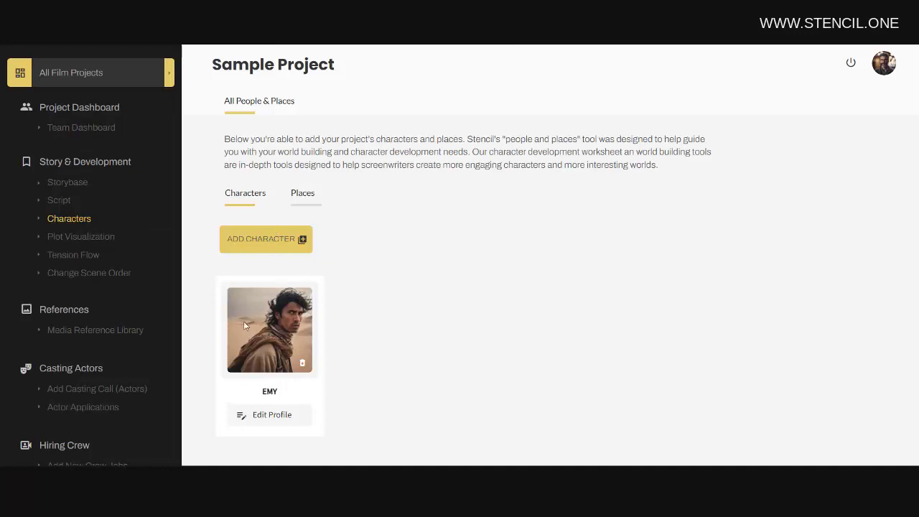
Switch from Characters to the Places tab and scroll through the project's places
click(303, 197)
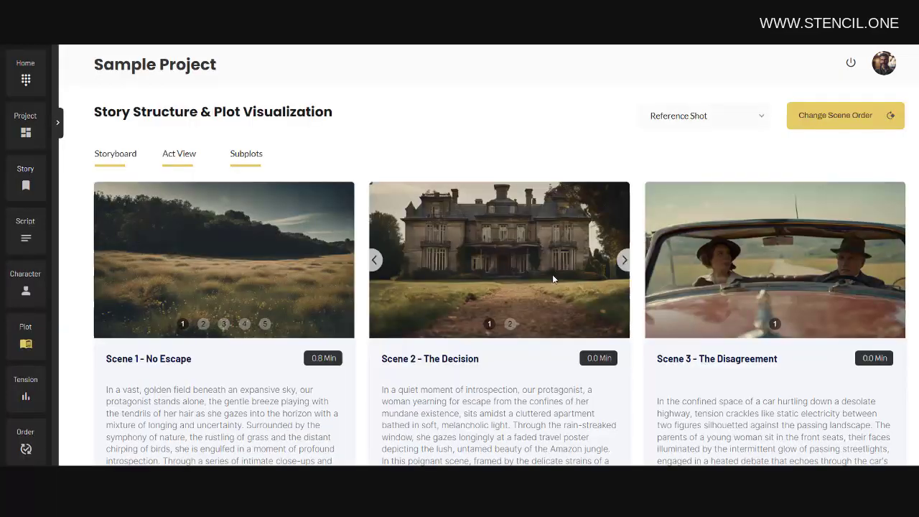
scroll(552, 275, down, 2)
scroll(553, 280, down, 2)
scroll(552, 276, up, 5)
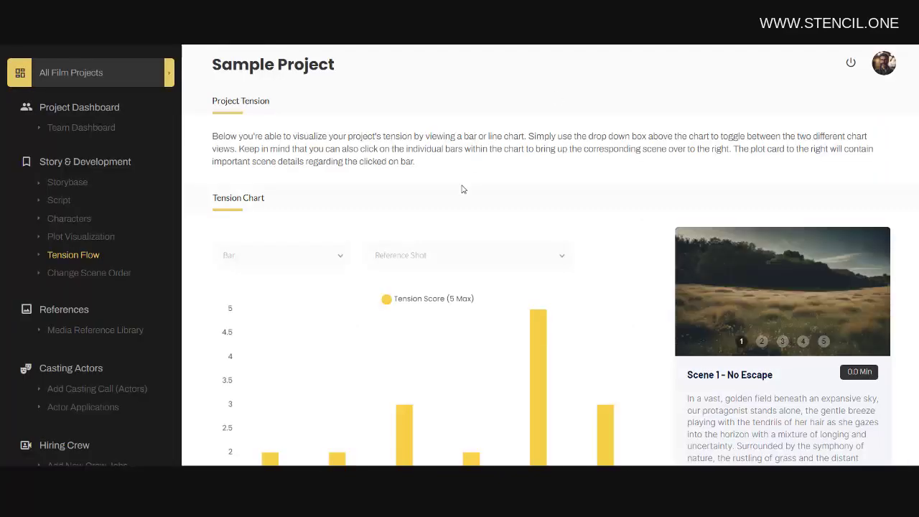
Change the Tension Flow chart type from Bar to Line
scroll(462, 189, down, 3)
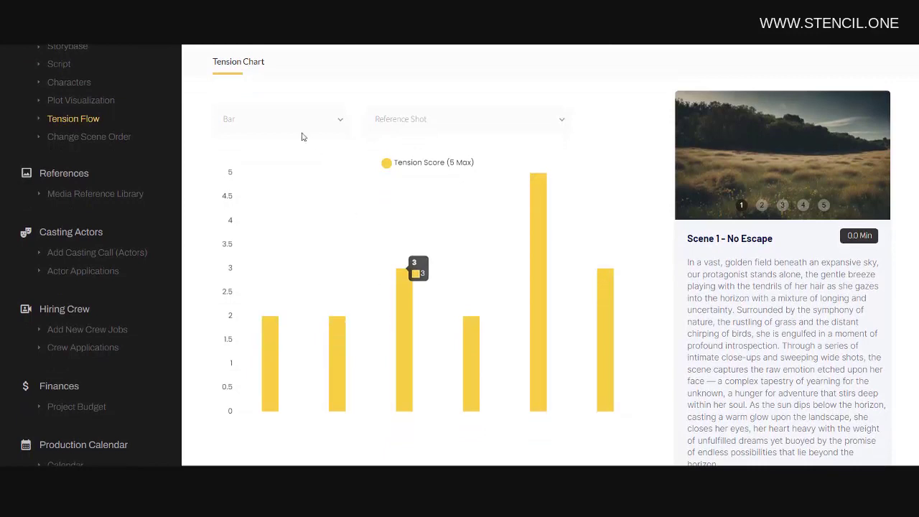
click(275, 119)
click(251, 166)
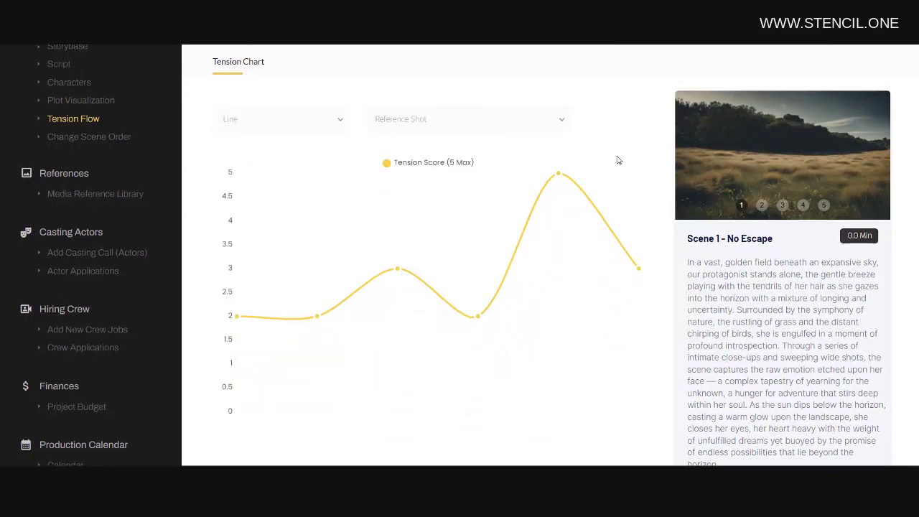
Inspect the peak point, Scene 3 - The Disagreement and Scene 2 - The Decision on the chart
click(559, 178)
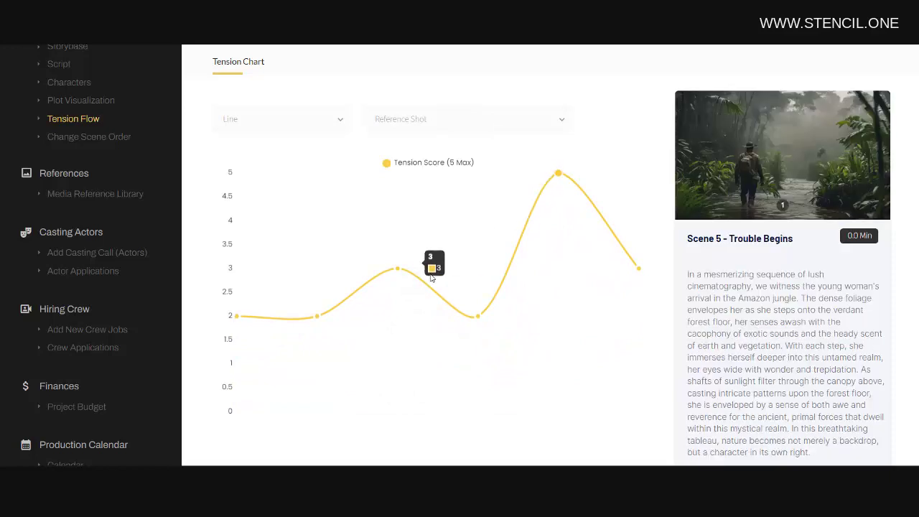
click(398, 270)
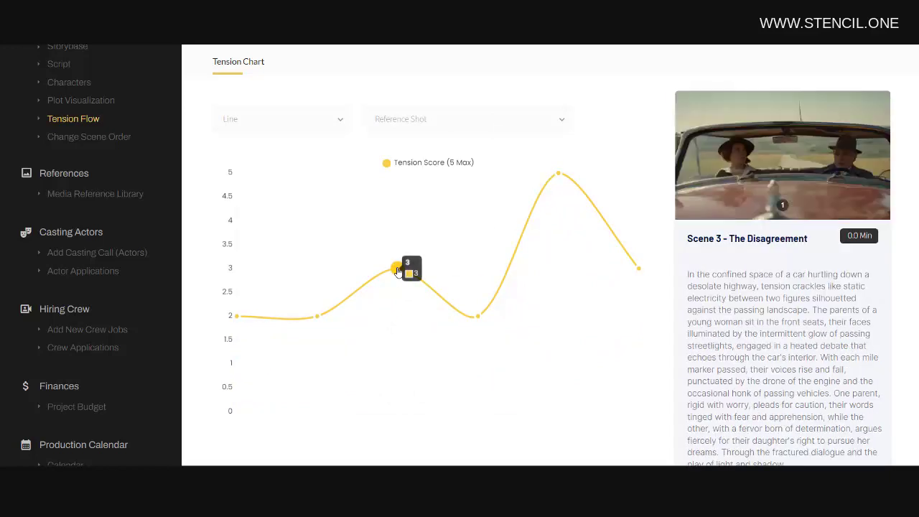
click(316, 319)
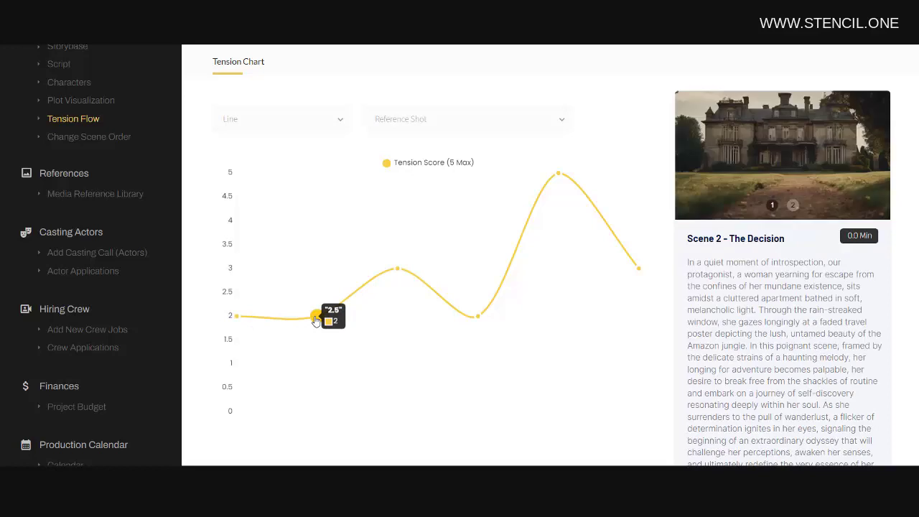
scroll(417, 247, up, 1)
scroll(419, 237, up, 3)
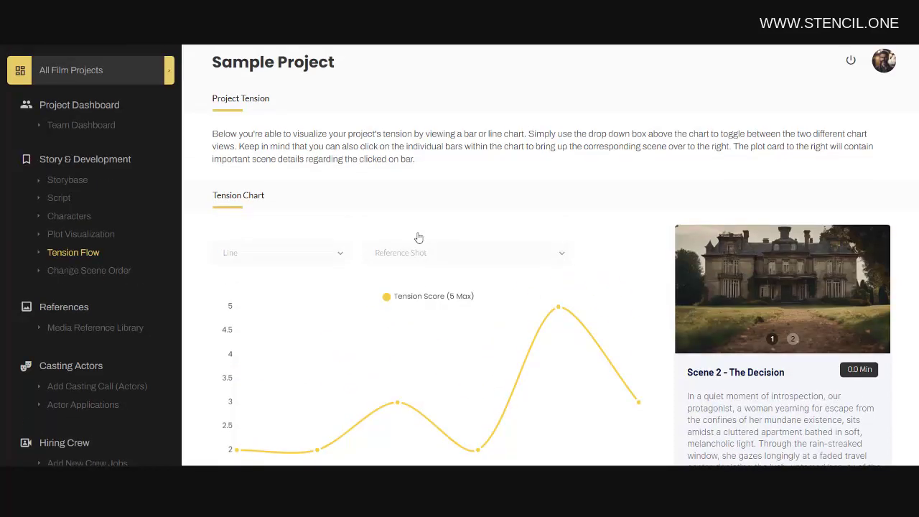